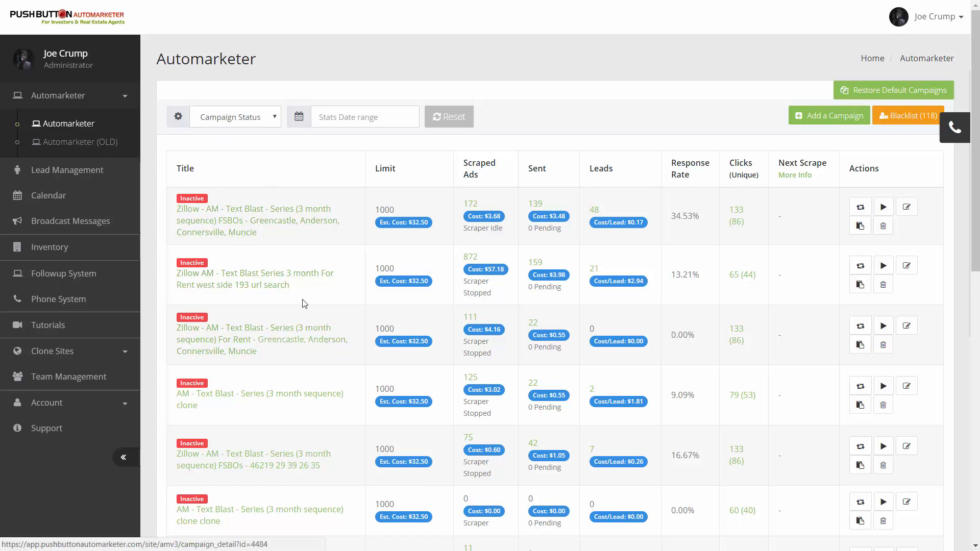
# Review the campaign list and examine the first campaign's limit, scraped ads, sent messages and leads costs.
pyautogui.scroll(-5, 300, 303)
pyautogui.scroll(-3, 300, 304)
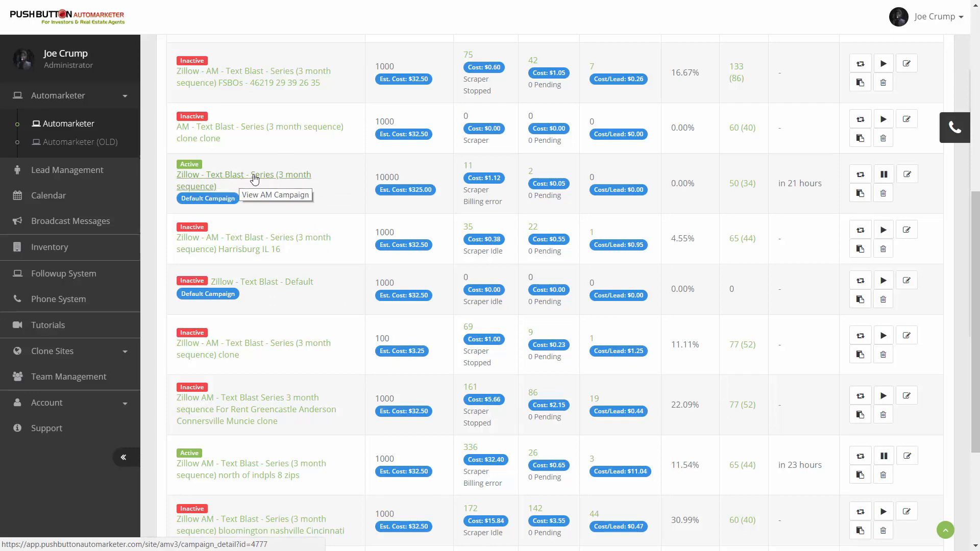
pyautogui.scroll(8, 255, 178)
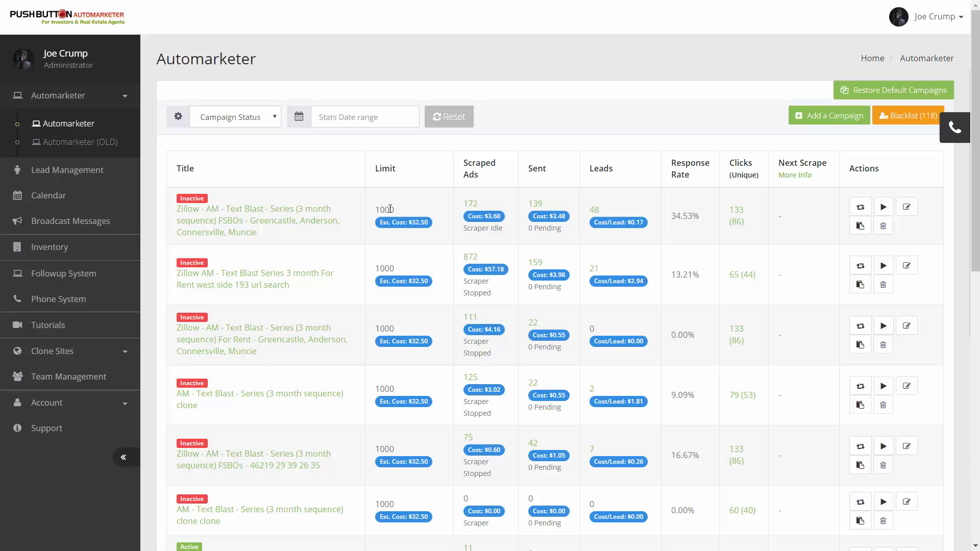
pyautogui.doubleClick(390, 209)
pyautogui.moveTo(418, 228)
pyautogui.moveTo(477, 214); pyautogui.dragTo(500, 211)
pyautogui.moveTo(485, 216)
pyautogui.moveTo(549, 215)
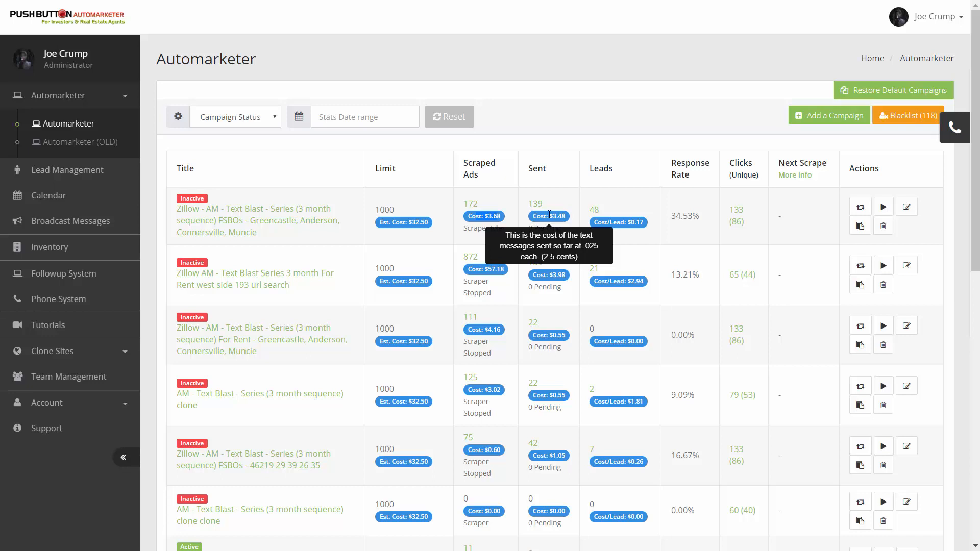
pyautogui.moveTo(599, 224)
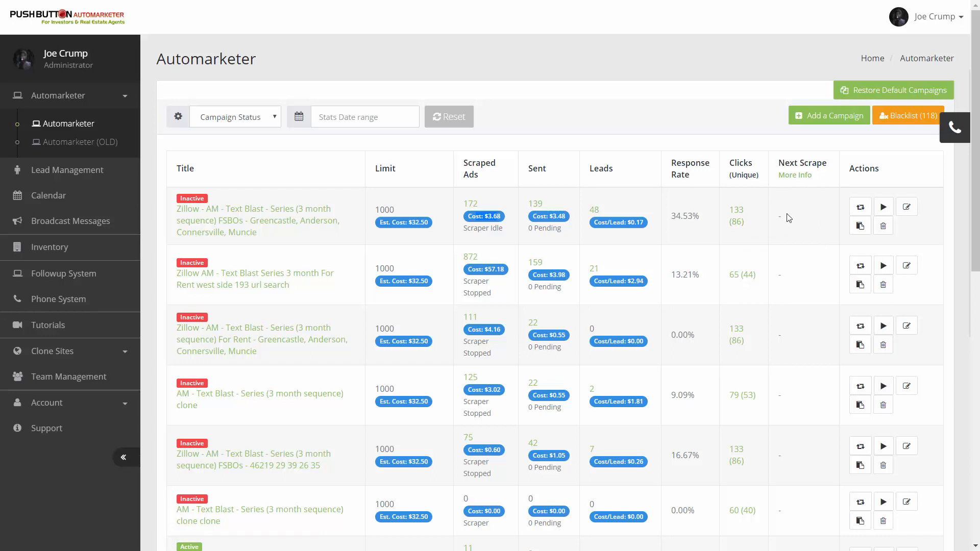
# Check the Next Scrape values of the campaigns, read the extra information on that column and dismiss it.
pyautogui.scroll(-5, 802, 255)
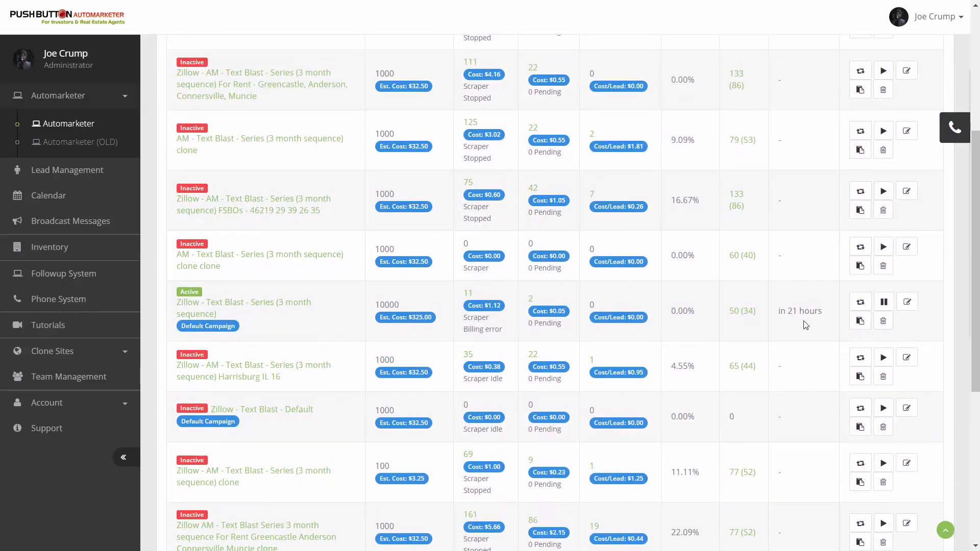
pyautogui.scroll(5, 816, 319)
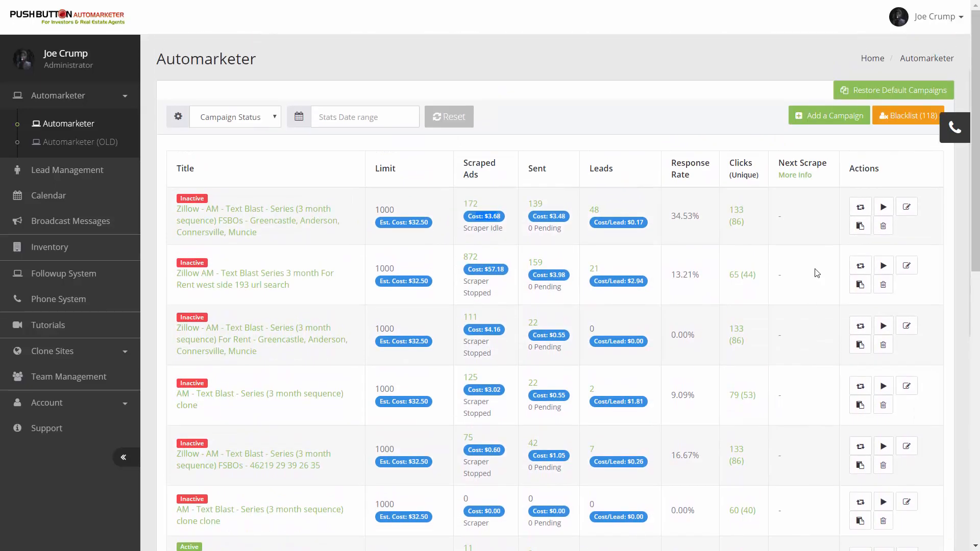
pyautogui.click(796, 179)
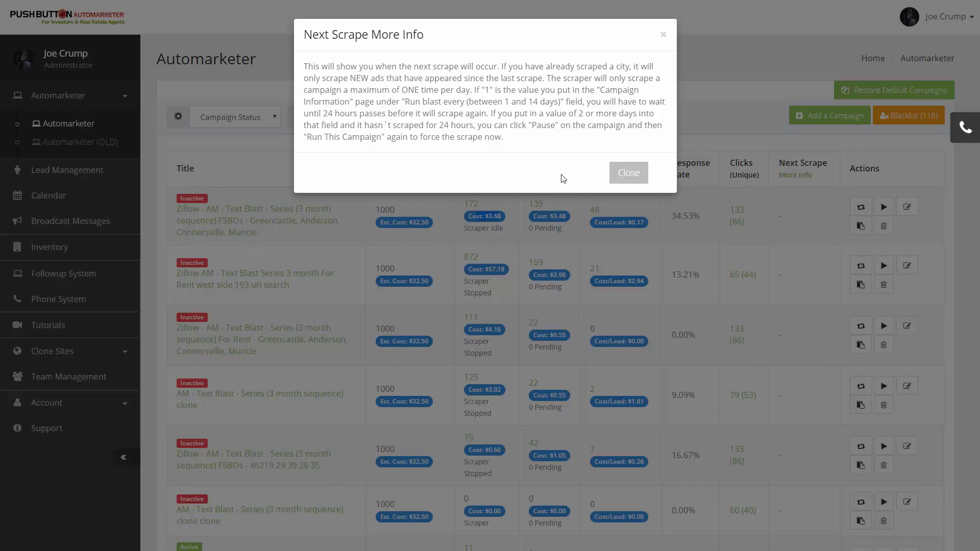
pyautogui.click(629, 173)
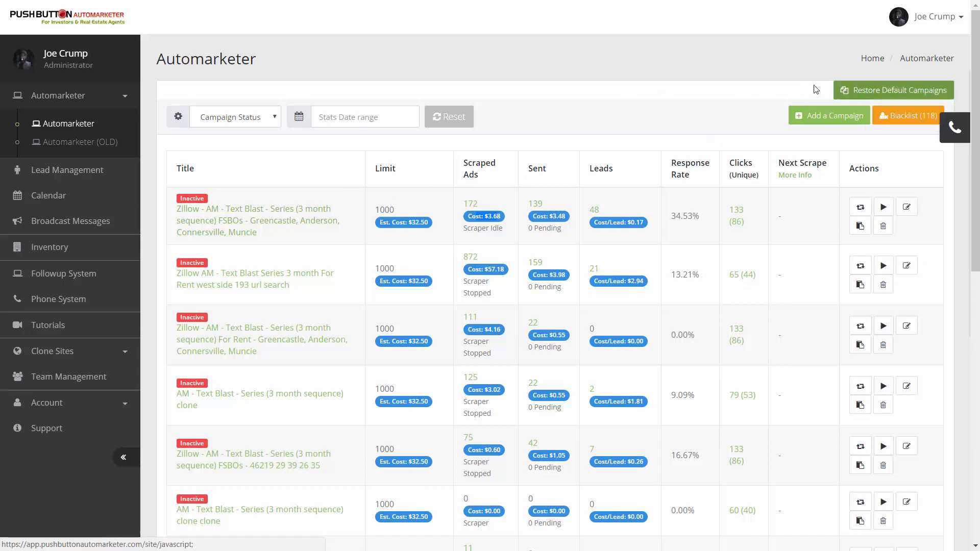
# Open the Zillow FSBOs text blast campaign for Greencastle, Anderson, Connersville and Muncie.
pyautogui.scroll(-8, 185, 227)
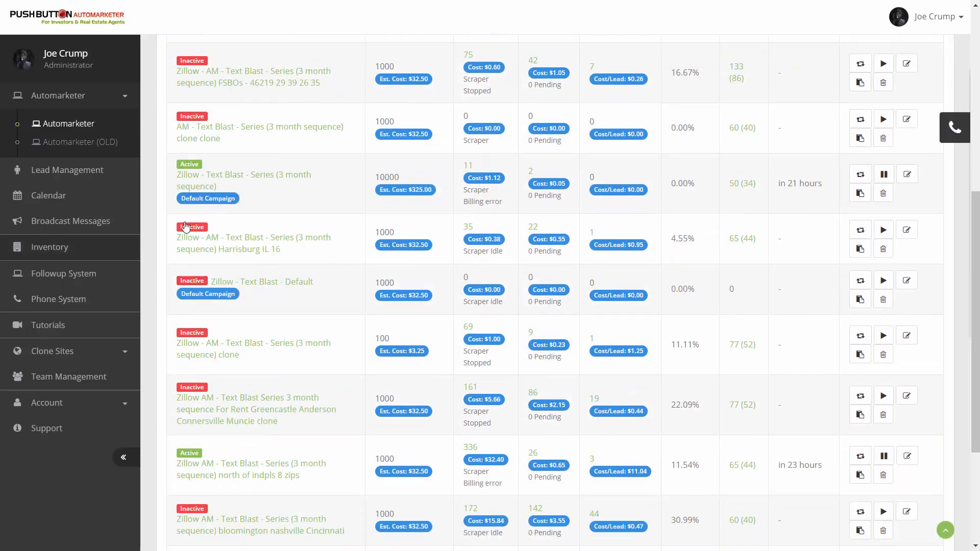
pyautogui.scroll(8, 720, 224)
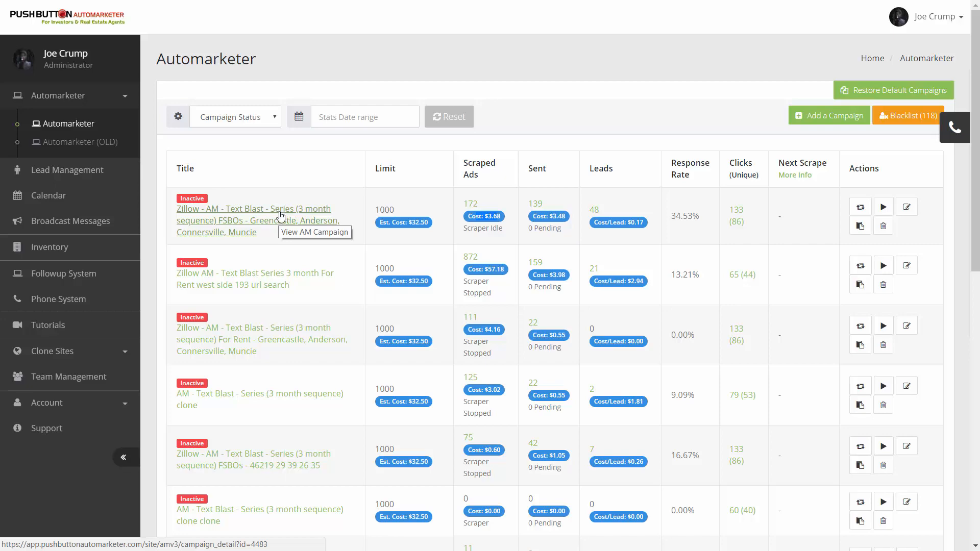
pyautogui.click(281, 216)
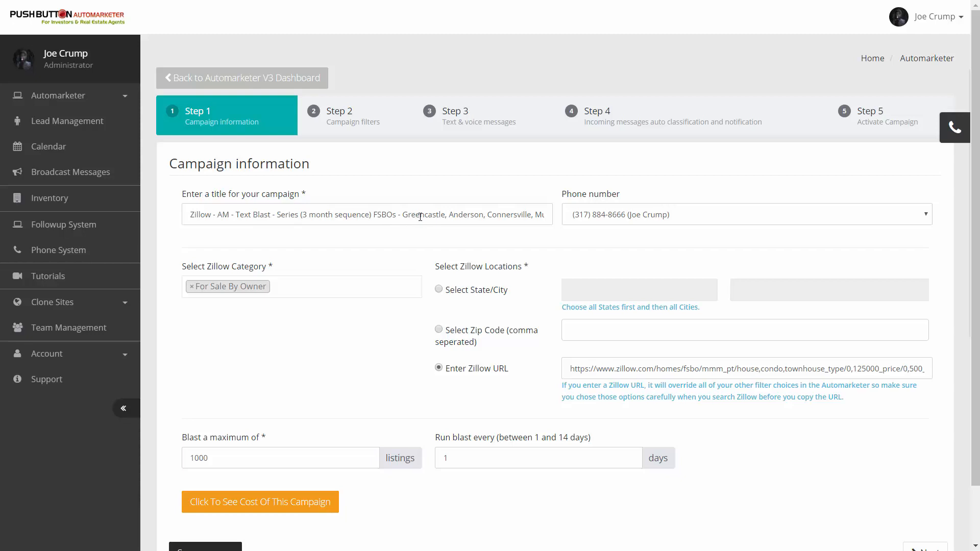
# Examine the campaign's title wording, the available phone numbers and the Zillow category options without changing them.
pyautogui.moveTo(420, 217); pyautogui.dragTo(595, 218)
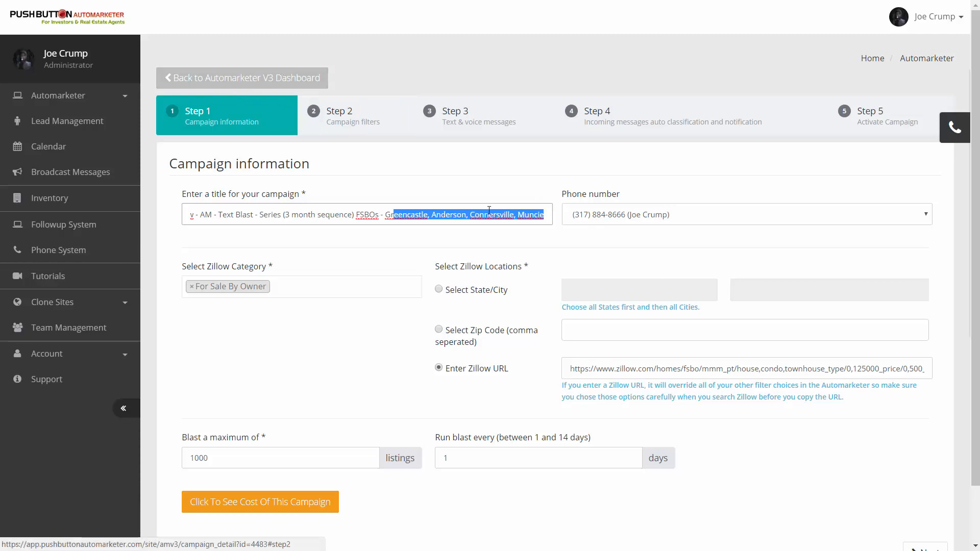
pyautogui.click(361, 218)
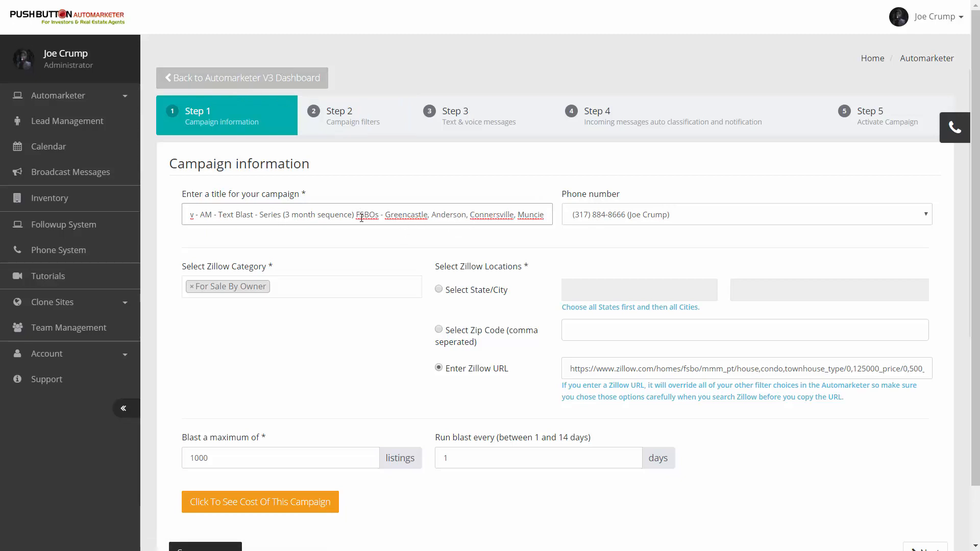
pyautogui.keyDown('shift'); pyautogui.click(281, 218); pyautogui.keyUp('shift')
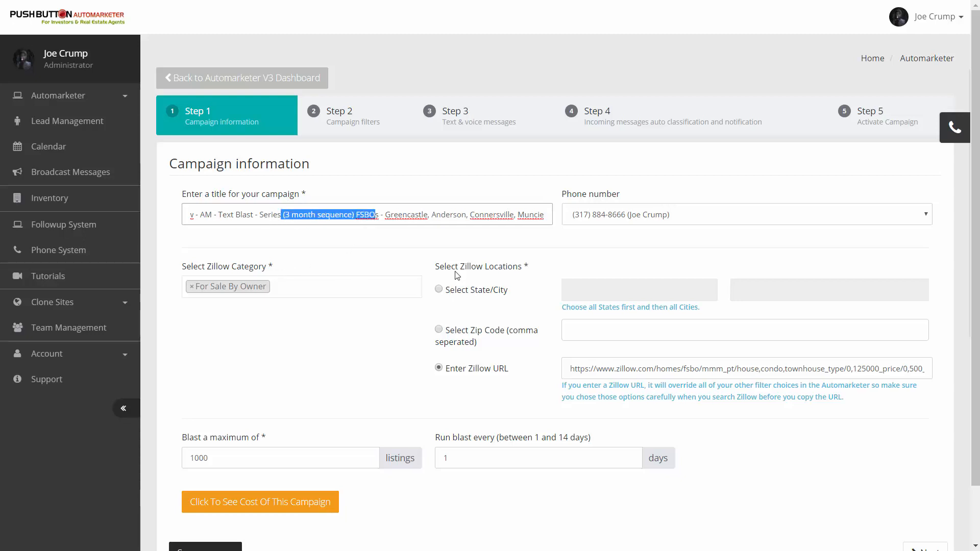
pyautogui.click(753, 223)
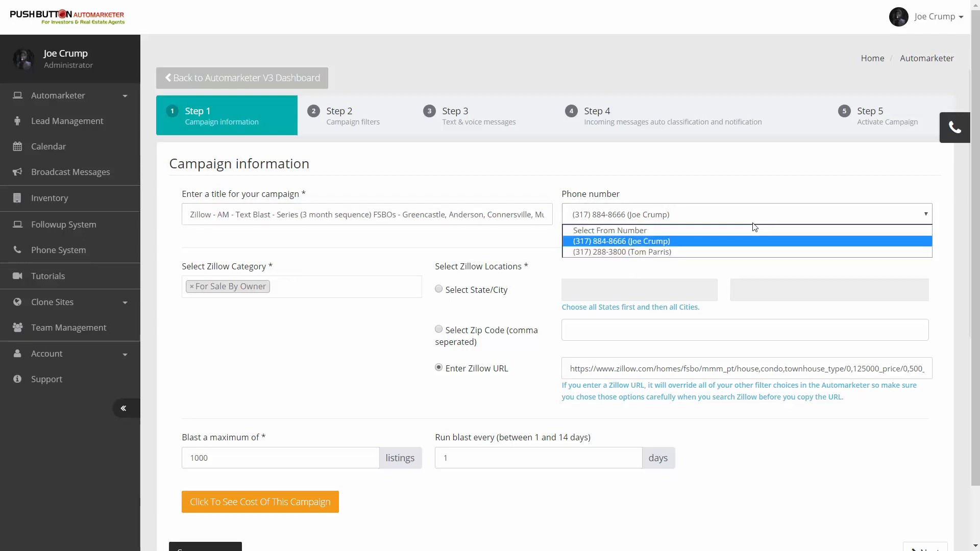
pyautogui.click(545, 189)
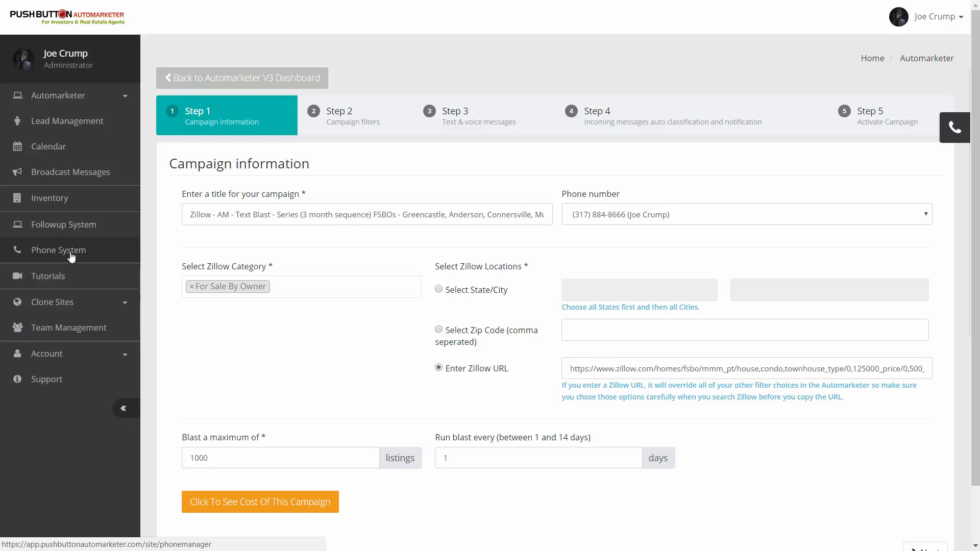
pyautogui.click(925, 215)
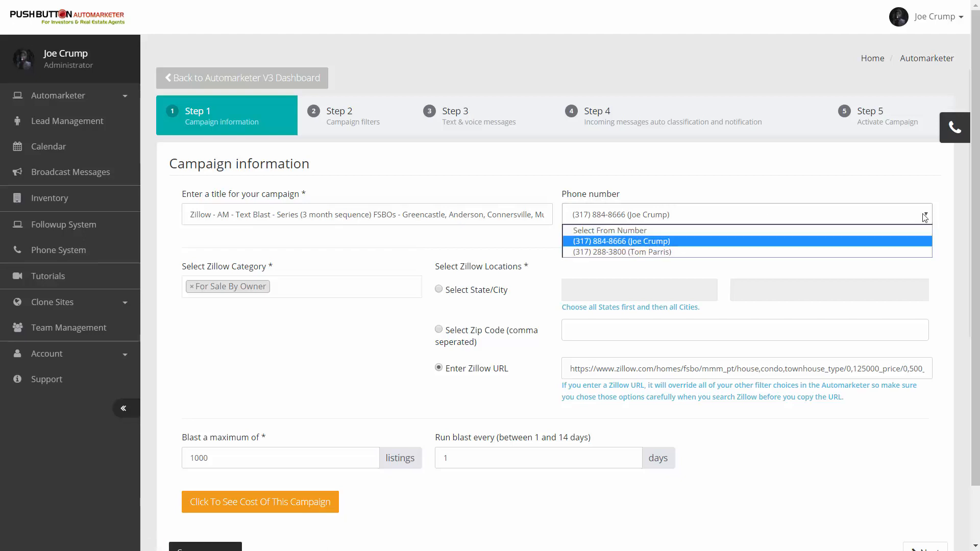
pyautogui.click(736, 247)
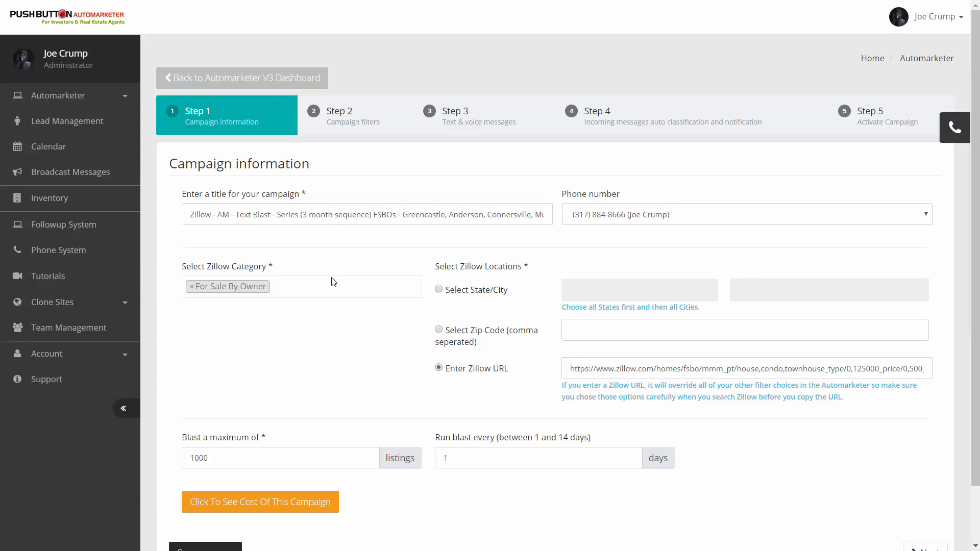
pyautogui.click(298, 292)
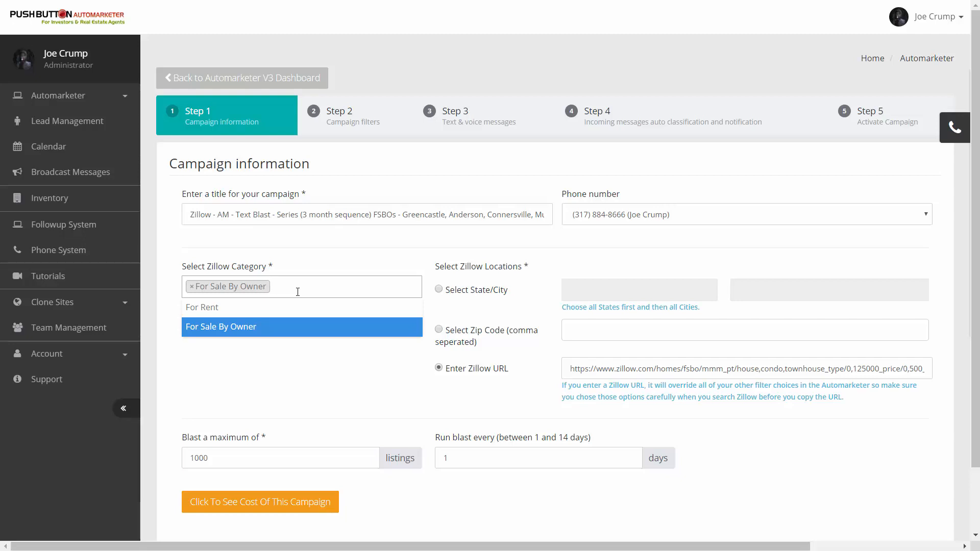
pyautogui.click(317, 269)
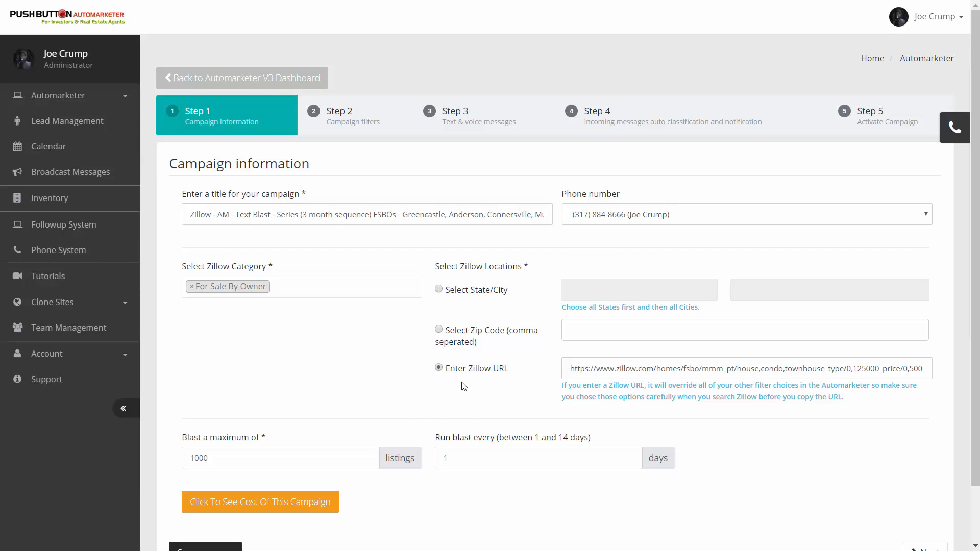
# Switch the Zillow locations to state/city selection and add the states IN and CA.
pyautogui.click(438, 289)
pyautogui.click(619, 296)
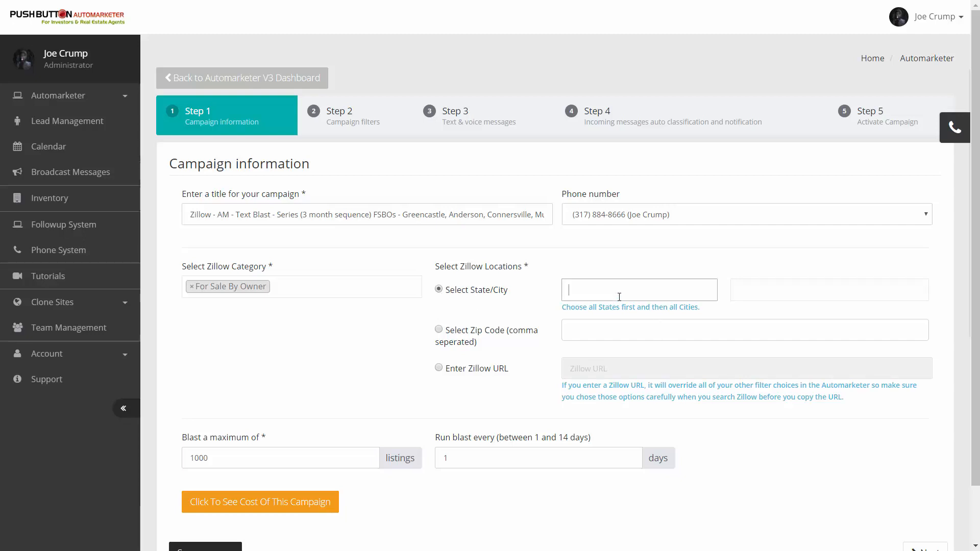
pyautogui.write('in')
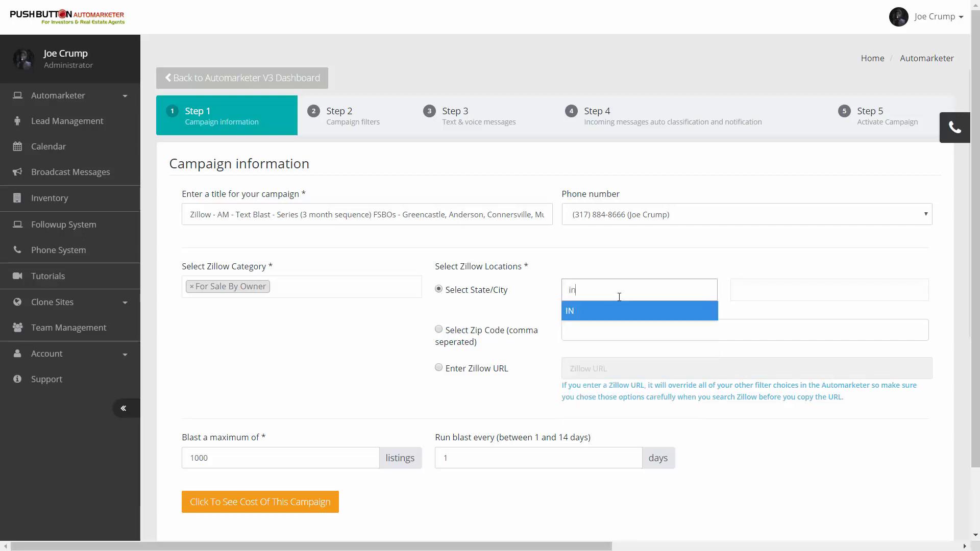
pyautogui.press('Return')
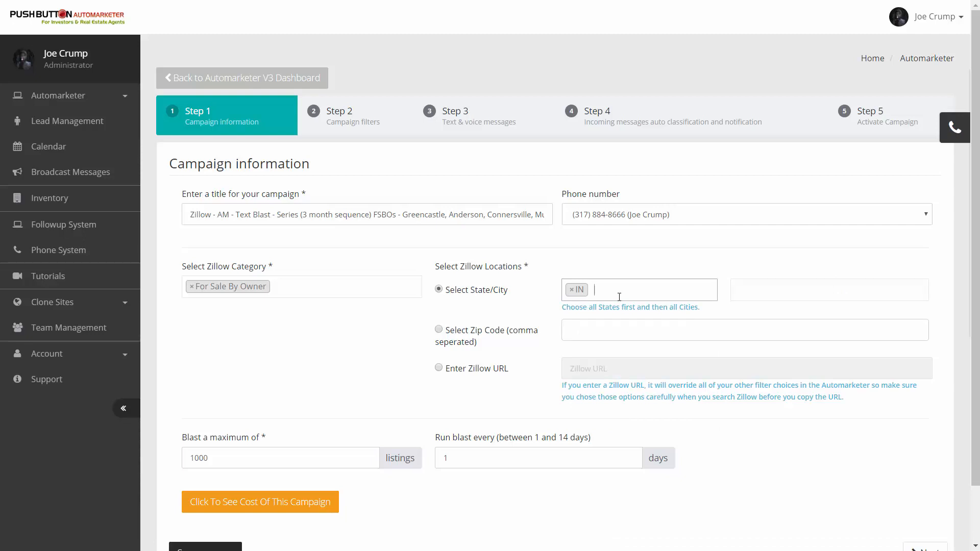
pyautogui.write('ca')
pyautogui.press('Return')
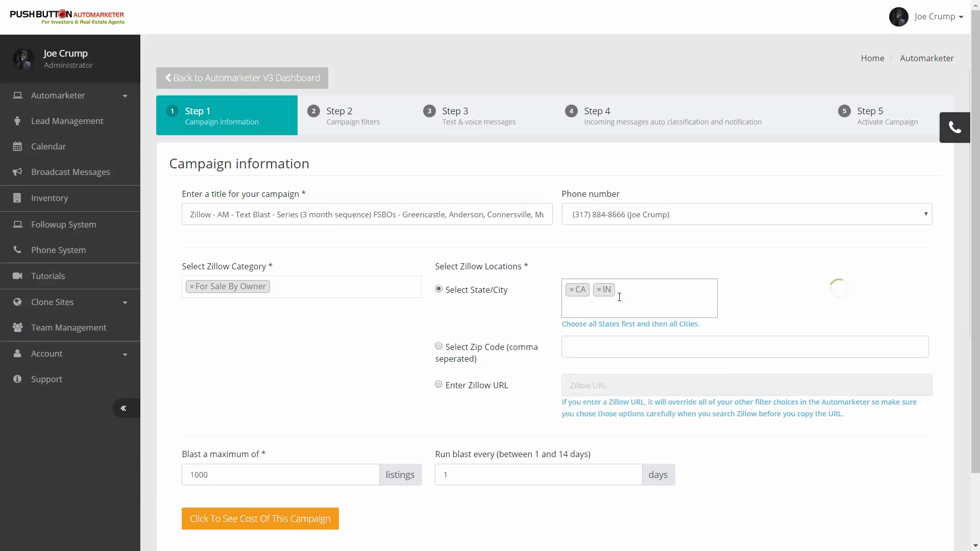
pyautogui.click(626, 261)
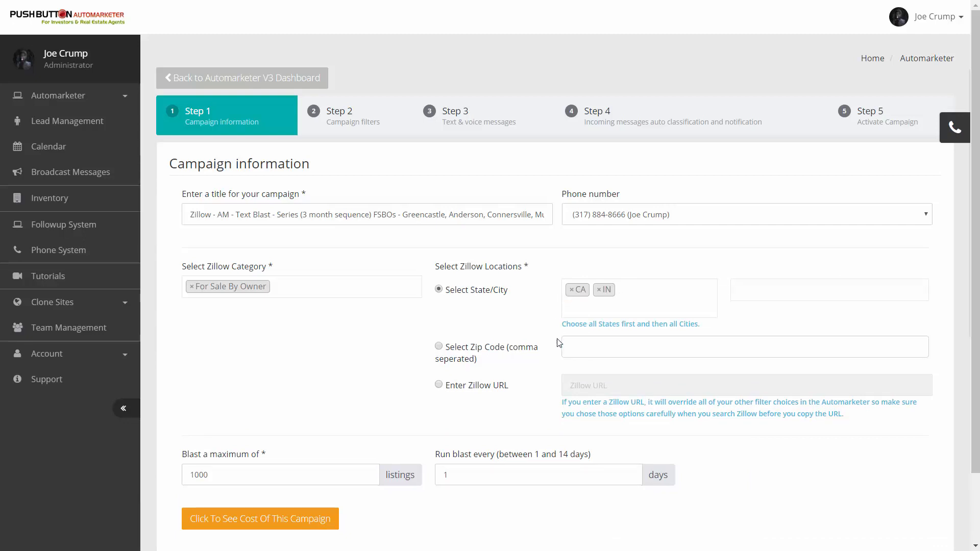
# Add Indianapolis and Los Angeles as the cities for the campaign's Zillow locations.
pyautogui.click(746, 296)
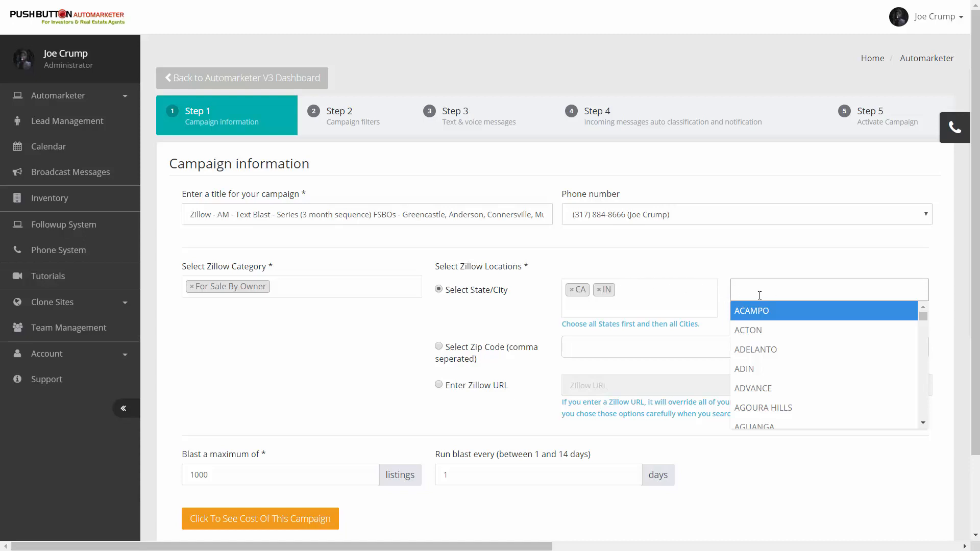
pyautogui.write('indian')
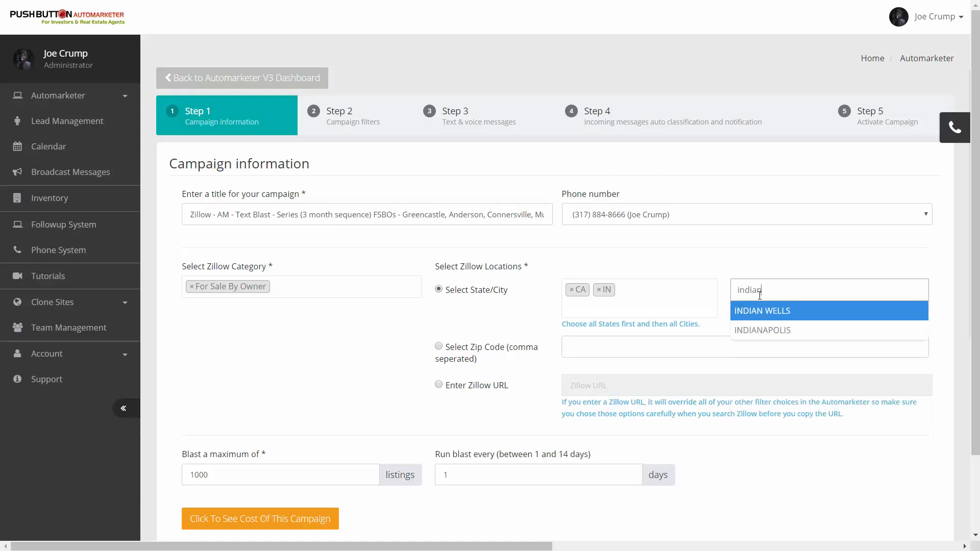
pyautogui.write('a')
pyautogui.press('Return')
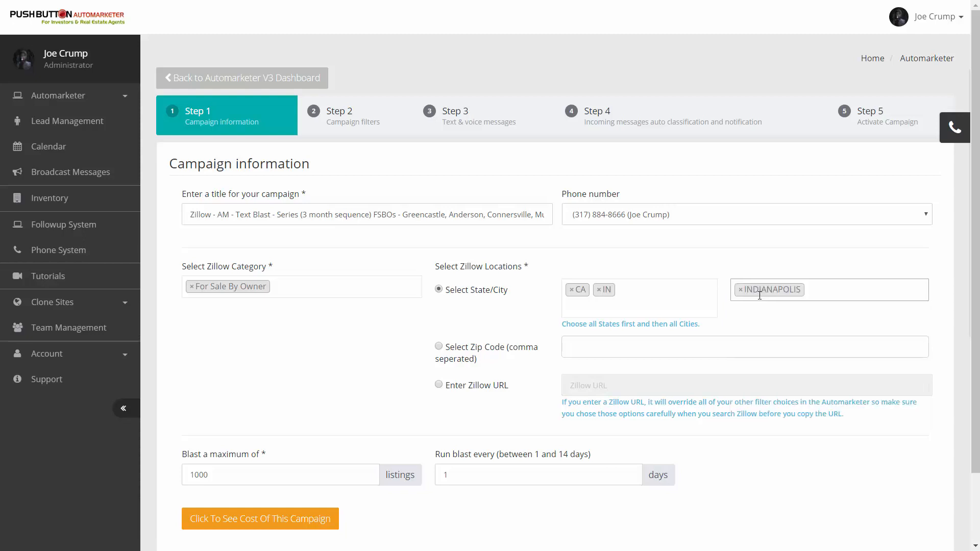
pyautogui.write('los a')
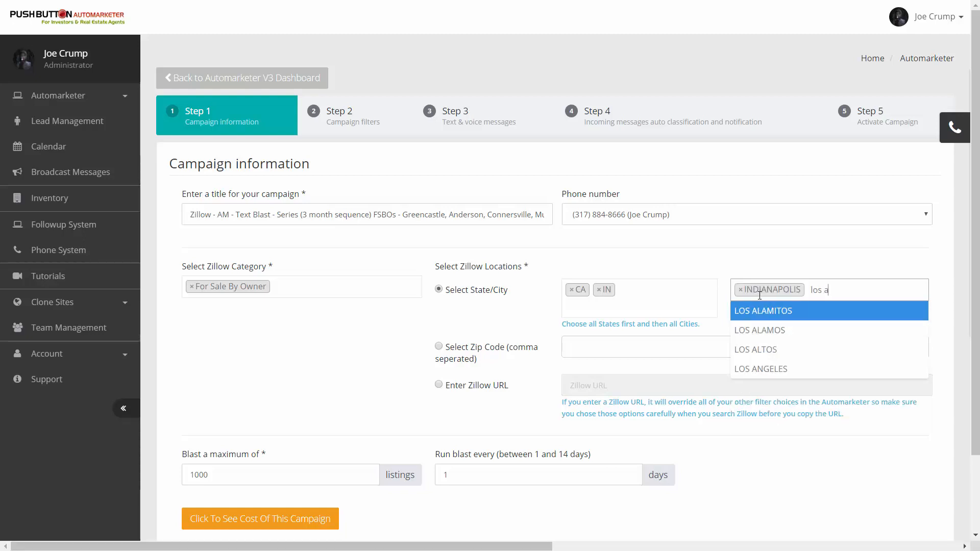
pyautogui.write('ng')
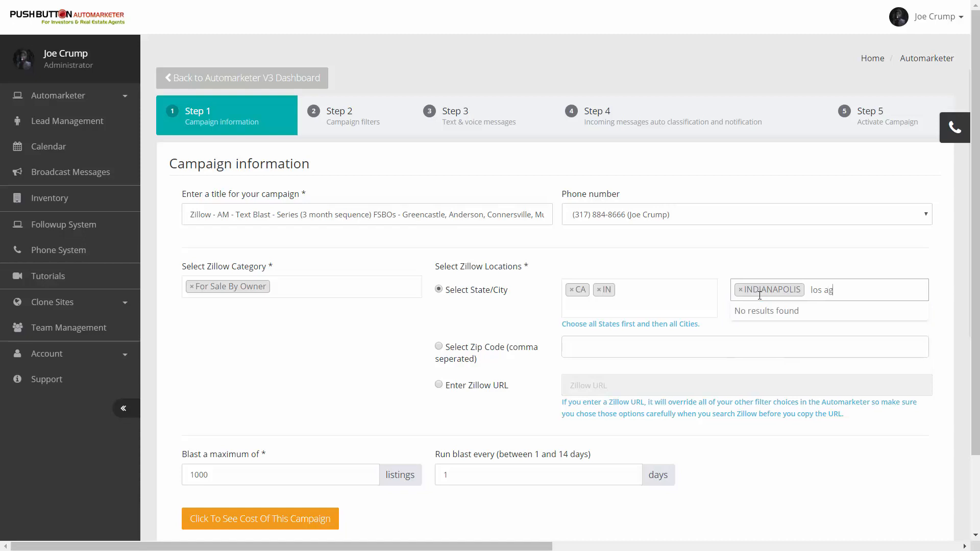
pyautogui.press('Return')
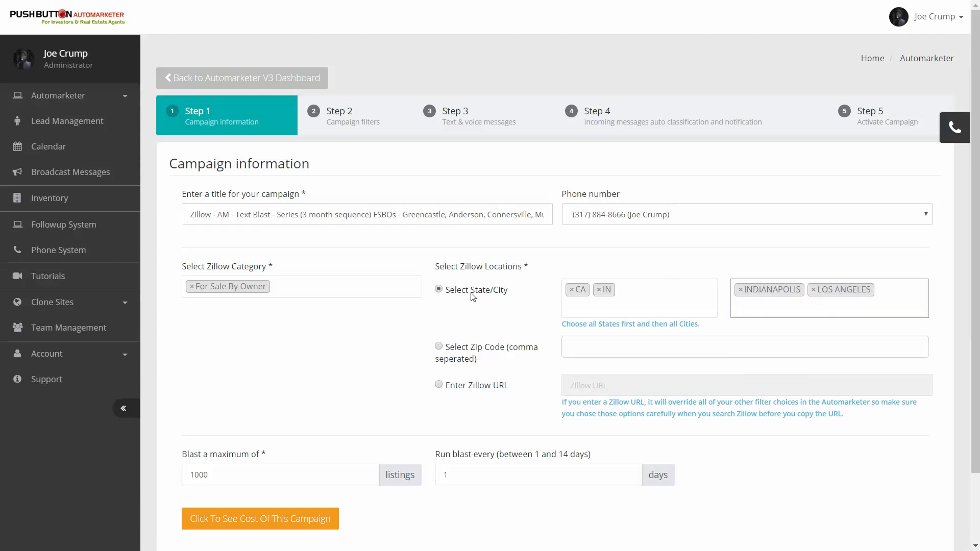
pyautogui.click(478, 318)
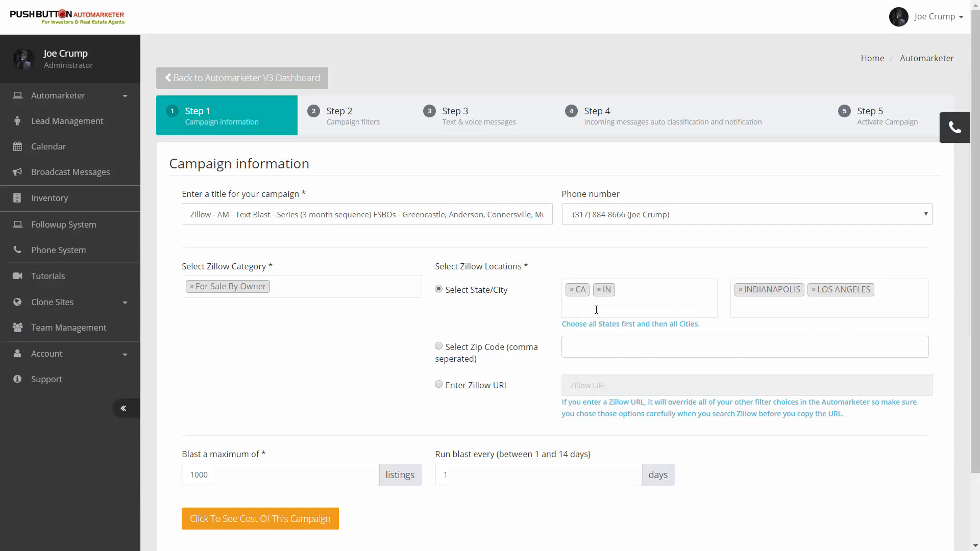
# Remove CA from the campaign's selected states.
pyautogui.scroll(-2, 291, 372)
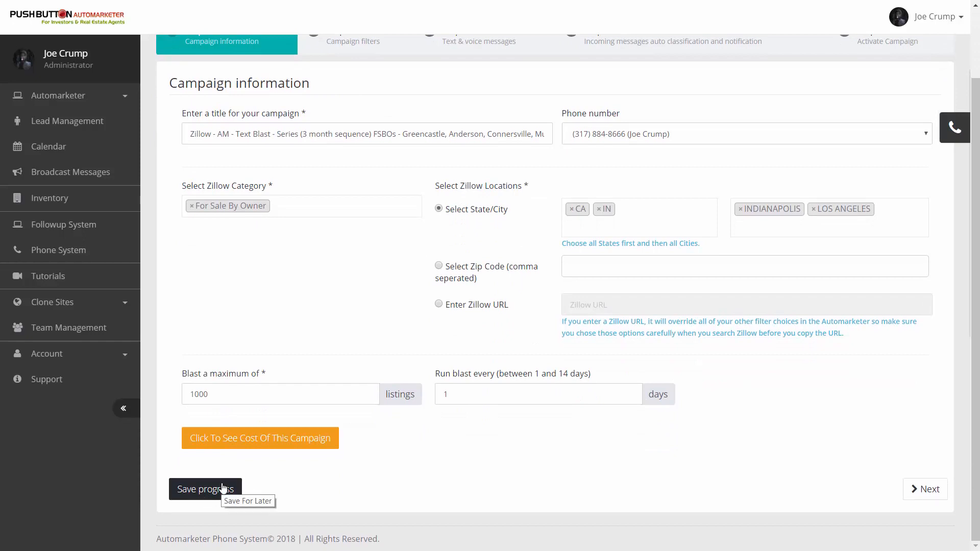
pyautogui.click(571, 209)
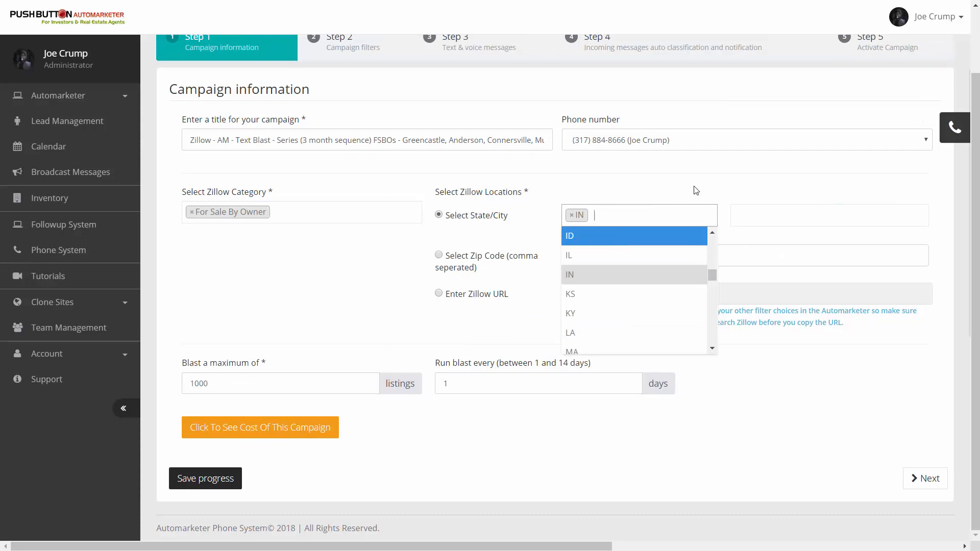
pyautogui.click(755, 213)
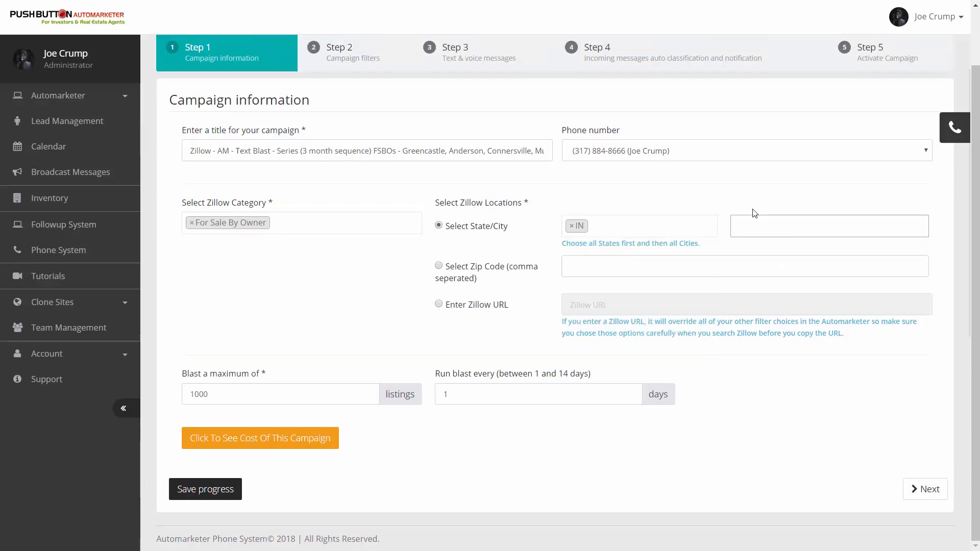
# Add Indianapolis as the city for the campaign's Zillow locations in IN.
pyautogui.write('ind')
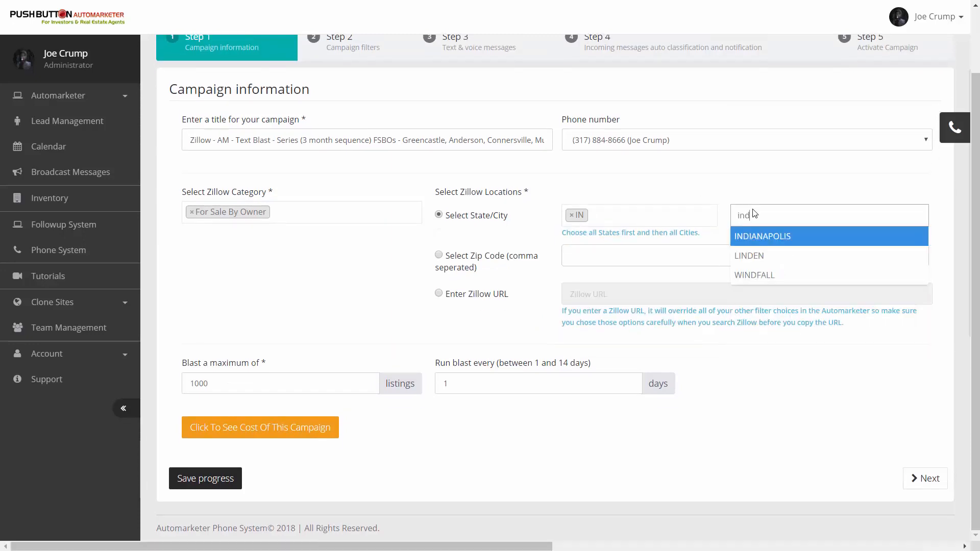
pyautogui.press('Return')
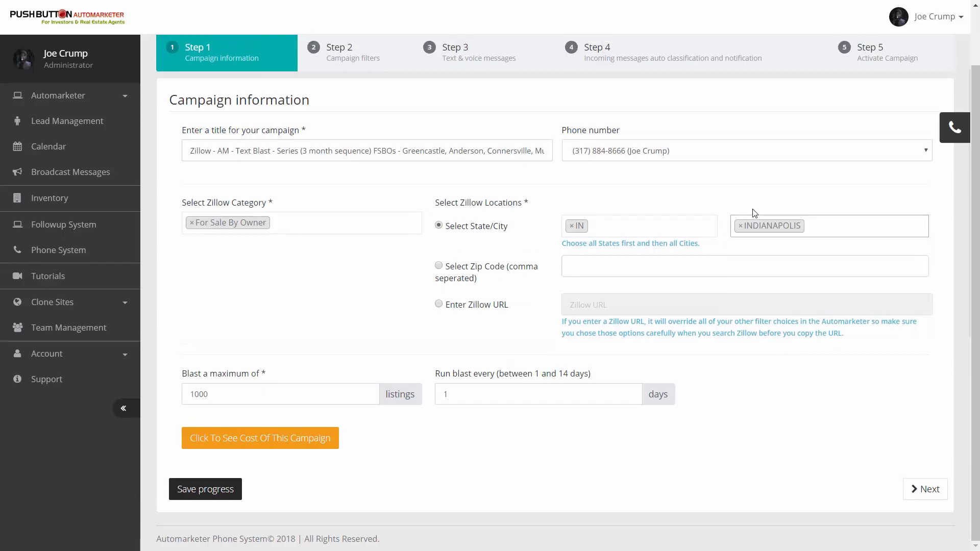
pyautogui.click(496, 239)
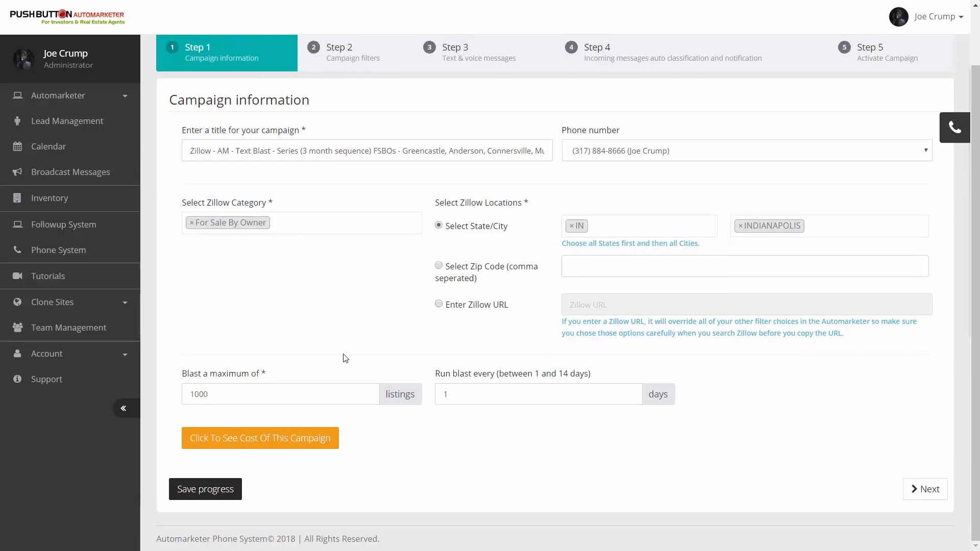
# Calculate the cost of this campaign and examine the estimated cost to scrape the Zillow ads.
pyautogui.click(229, 442)
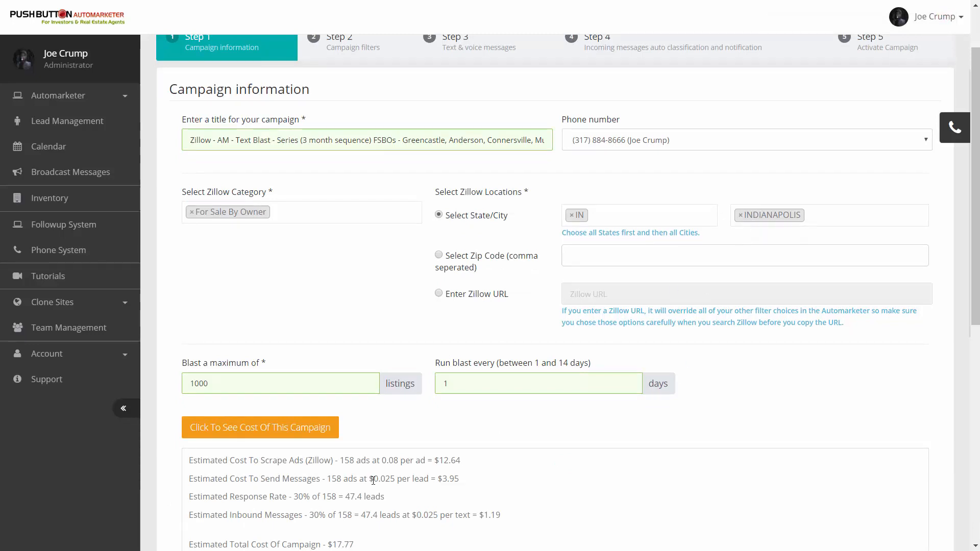
pyautogui.scroll(-3, 324, 462)
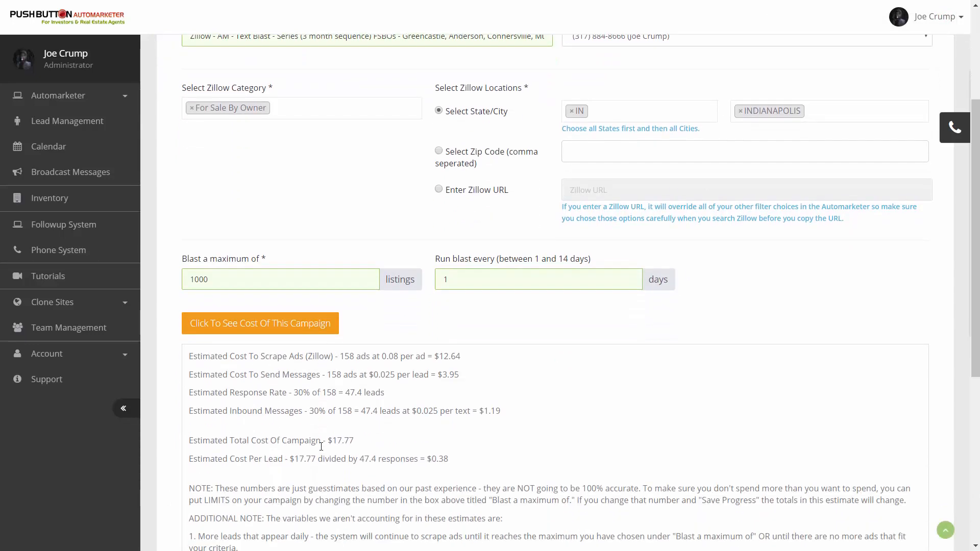
pyautogui.moveTo(345, 332); pyautogui.dragTo(382, 333)
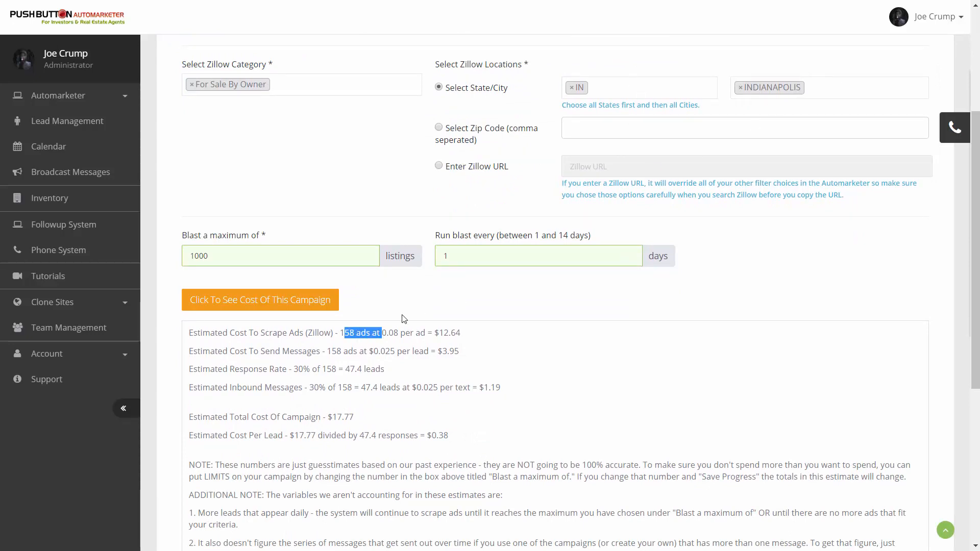
pyautogui.click(391, 333)
pyautogui.moveTo(439, 349); pyautogui.dragTo(456, 340)
pyautogui.click(443, 332)
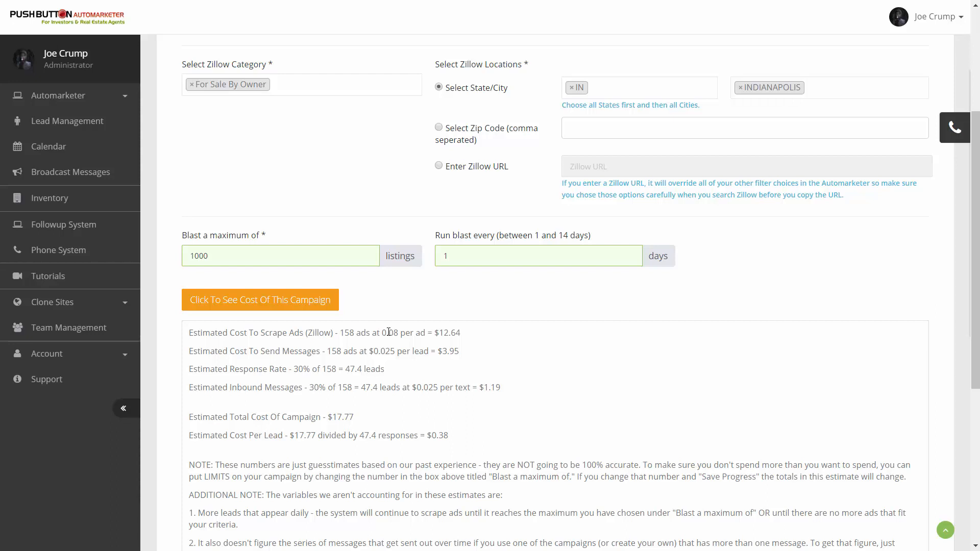
# Expose the account's settings and pricing entries, and examine the estimated cost to send messages in the campaign estimate.
pyautogui.click(73, 360)
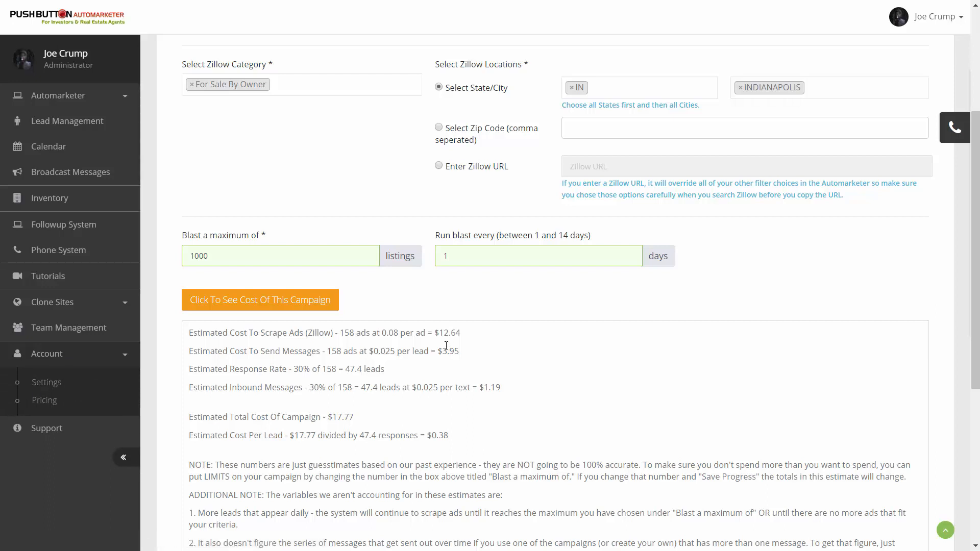
pyautogui.moveTo(222, 350); pyautogui.dragTo(442, 355)
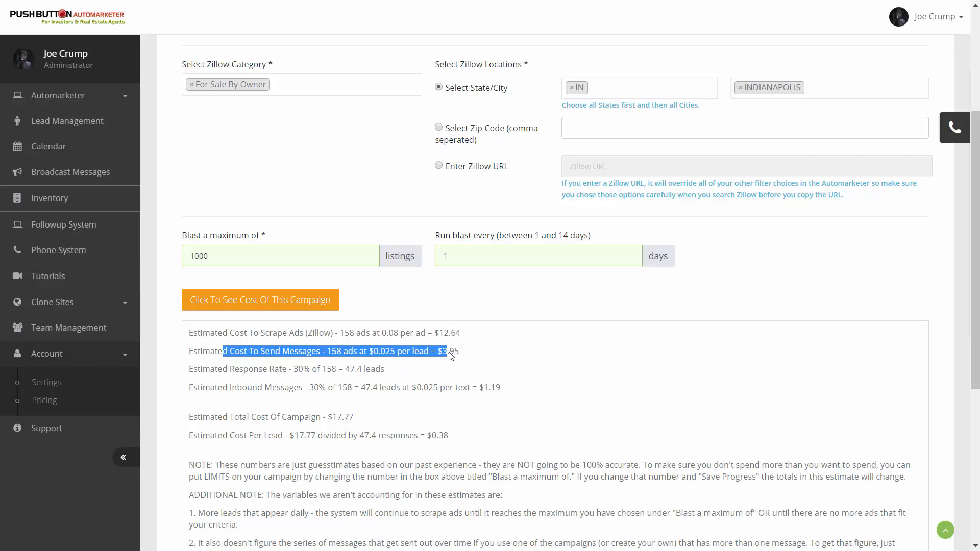
pyautogui.click(451, 360)
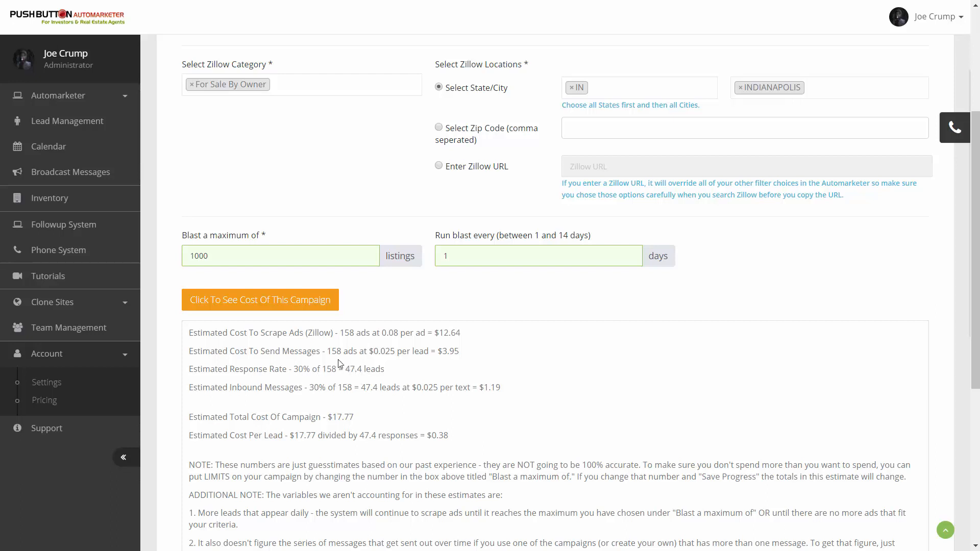
pyautogui.moveTo(328, 354); pyautogui.dragTo(350, 353)
pyautogui.scroll(-1, 334, 418)
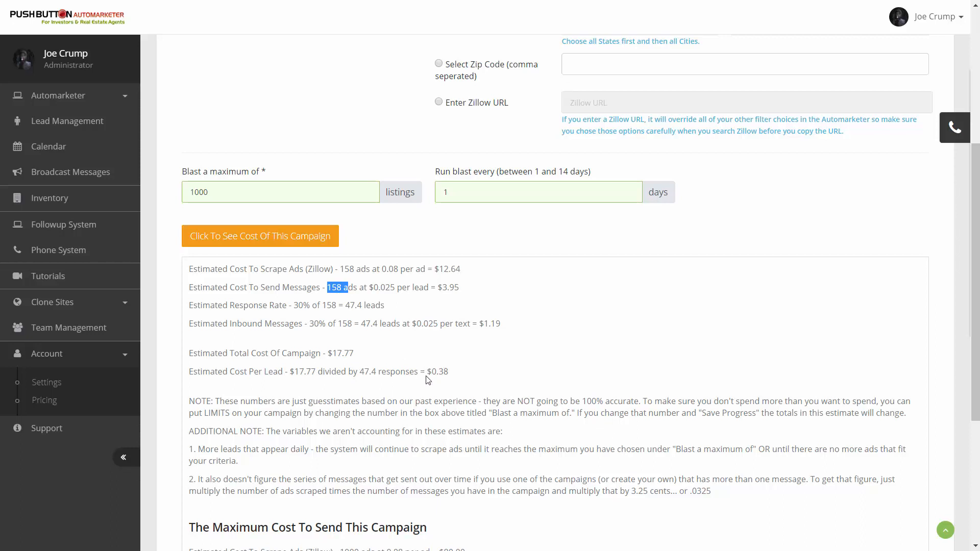
# Examine the estimated cost per lead and compare the maximum campaign cost section with the blast listing limit.
pyautogui.moveTo(425, 374); pyautogui.dragTo(449, 374)
pyautogui.scroll(-2, 596, 396)
pyautogui.scroll(-3, 597, 397)
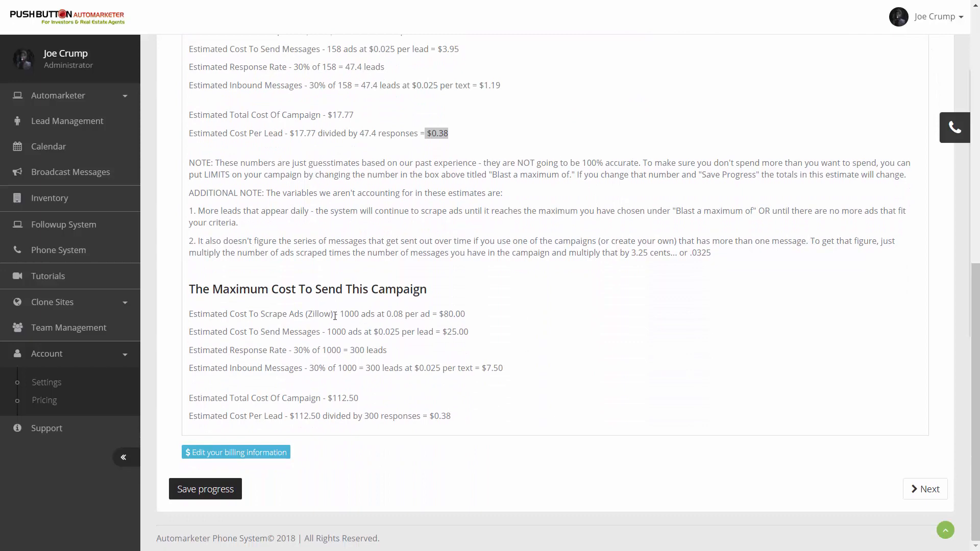
pyautogui.moveTo(334, 315); pyautogui.dragTo(376, 315)
pyautogui.scroll(4, 390, 324)
pyautogui.scroll(1, 390, 324)
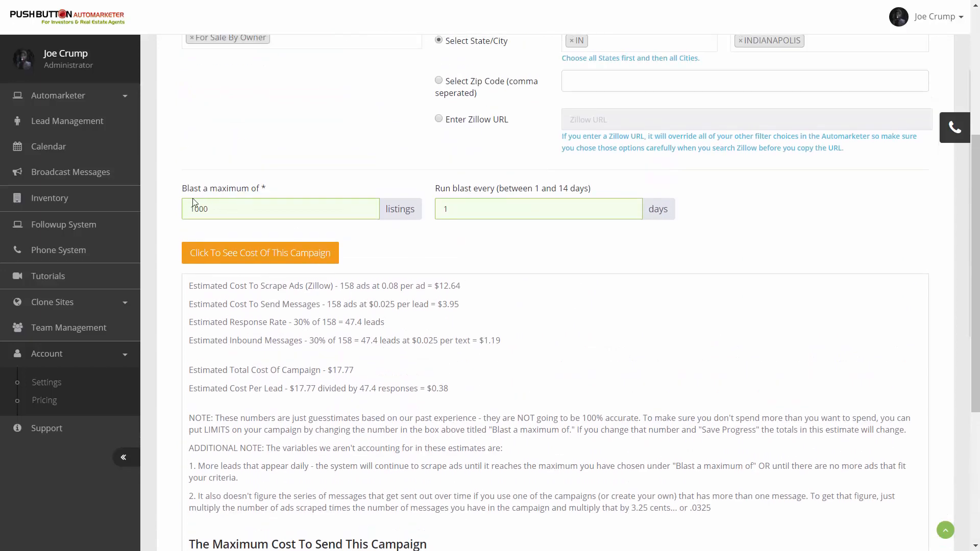
pyautogui.scroll(-5, 382, 414)
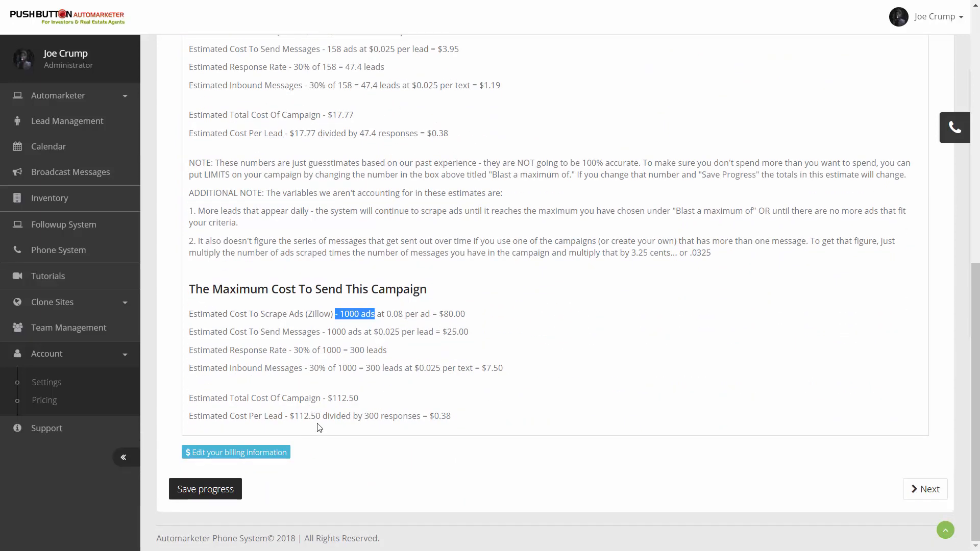
pyautogui.doubleClick(352, 314)
pyautogui.scroll(5, 339, 337)
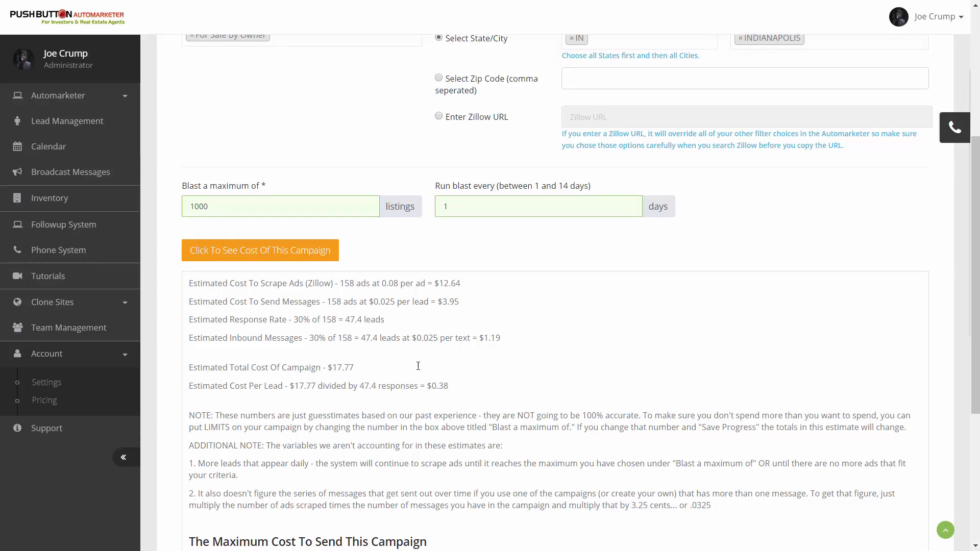
pyautogui.scroll(-3, 507, 348)
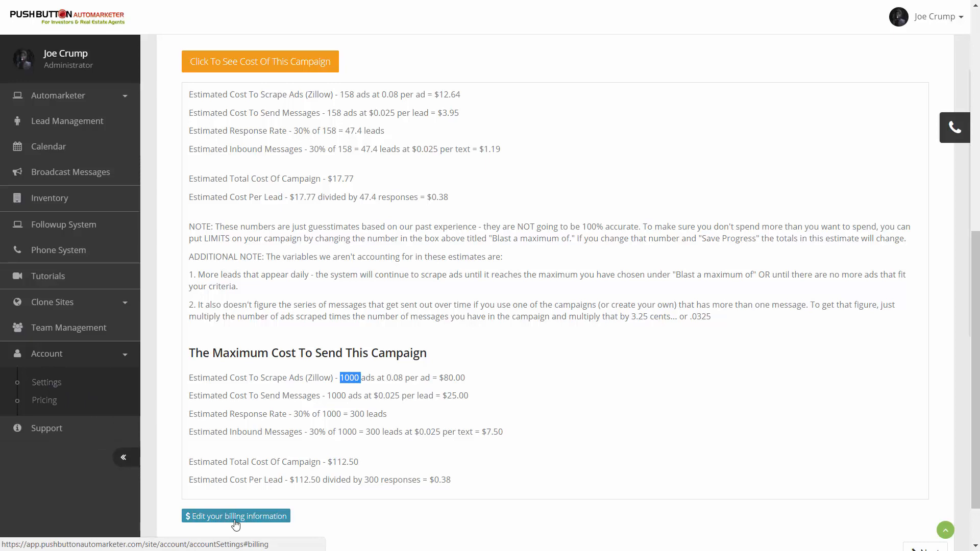
# Switch the Zillow locations to zip code selection and add the zip codes 46256, 46224 and 46235.
pyautogui.scroll(5, 496, 435)
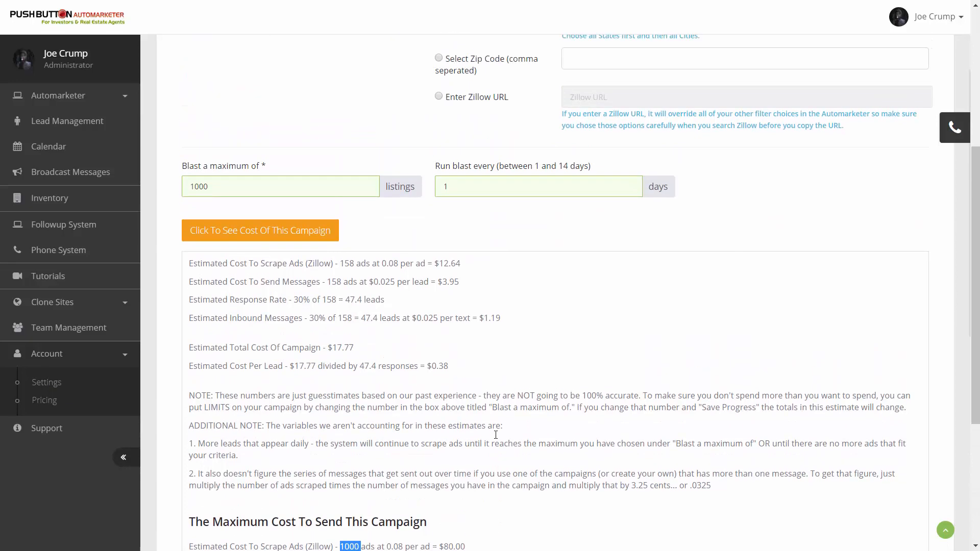
pyautogui.scroll(4, 495, 435)
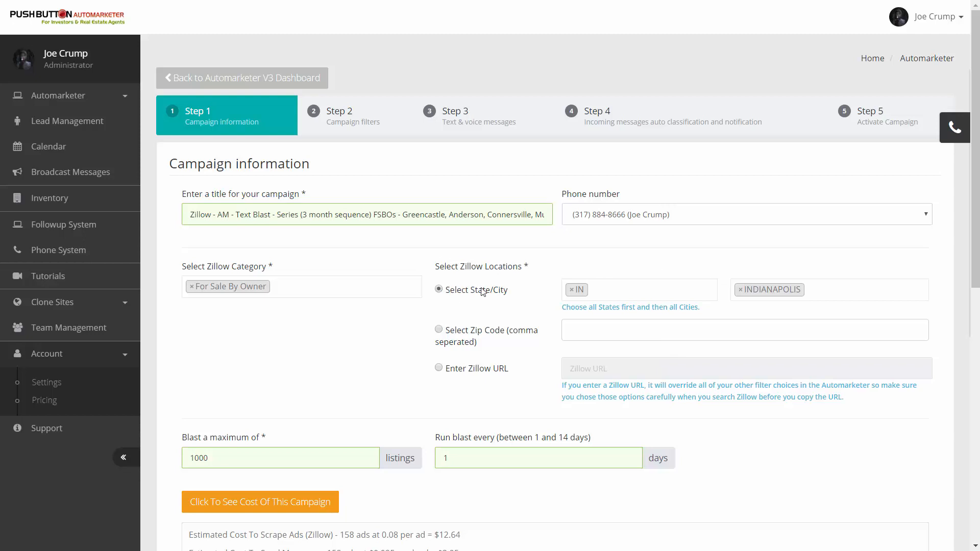
pyautogui.click(439, 330)
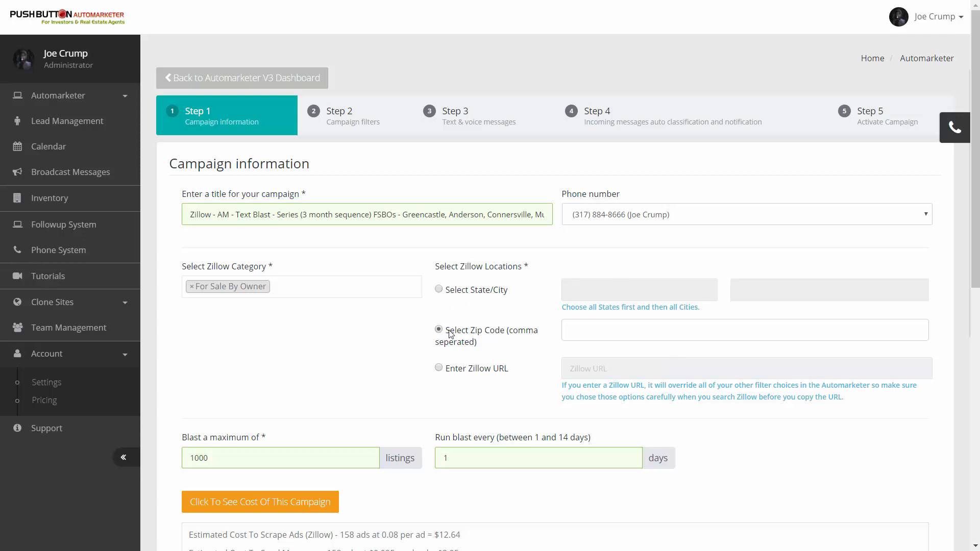
pyautogui.click(589, 328)
pyautogui.write('46256')
pyautogui.press('Return')
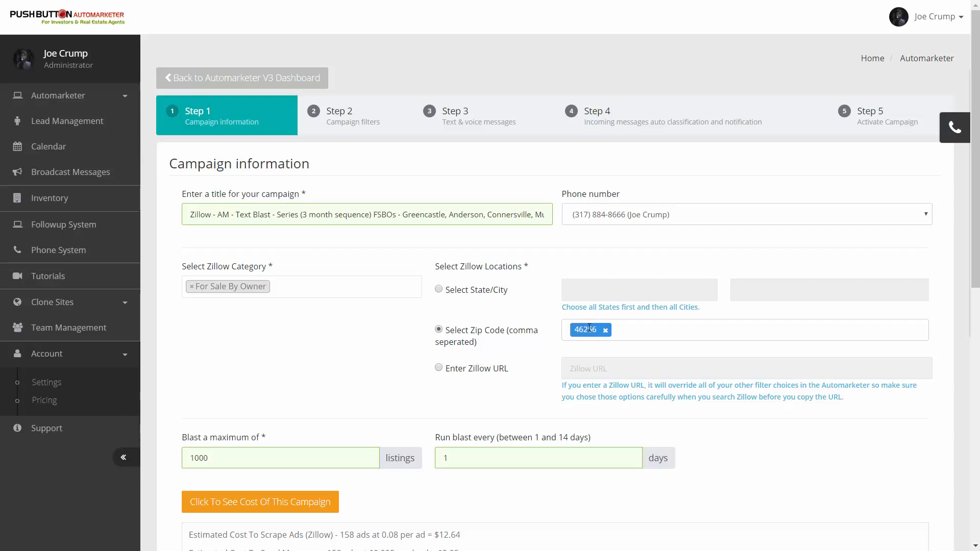
pyautogui.write('46224')
pyautogui.press('Return')
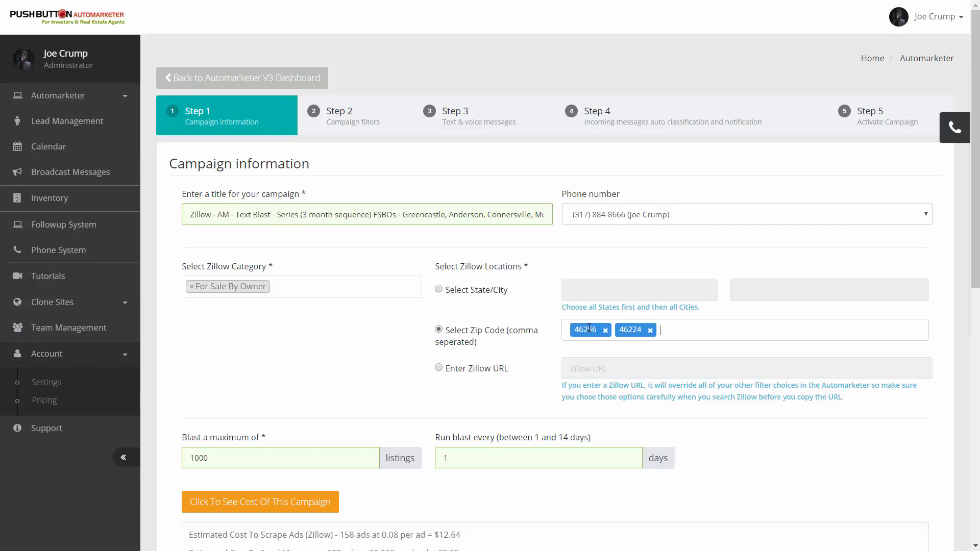
pyautogui.write('46235')
pyautogui.press('Return')
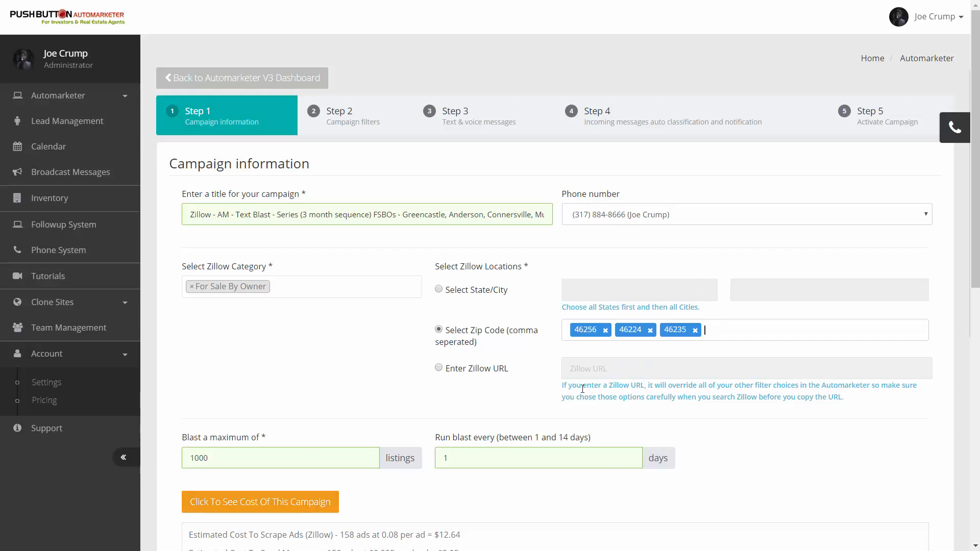
# Look over the cost estimate and the Step 2 campaign filters, and return to the Step 1 campaign information.
pyautogui.scroll(-3, 311, 398)
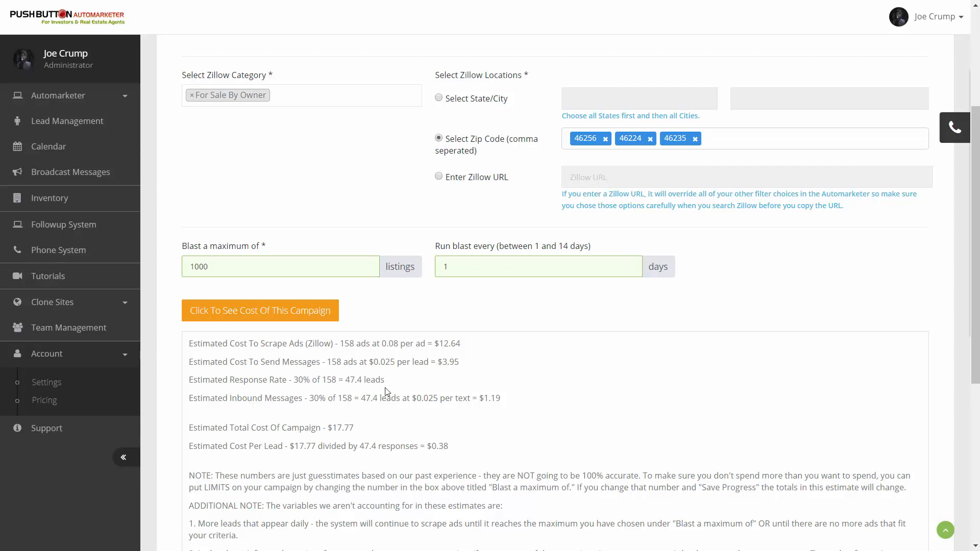
pyautogui.scroll(3, 385, 392)
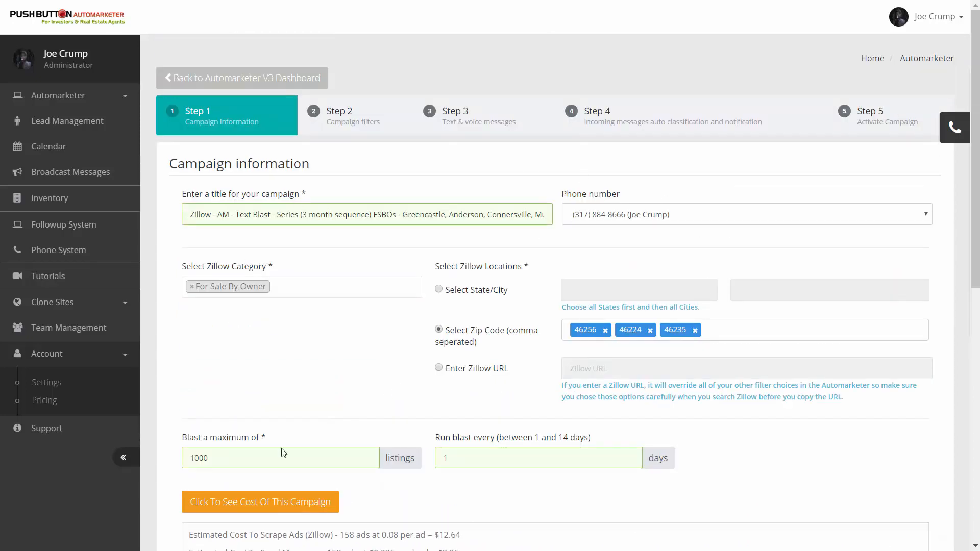
pyautogui.scroll(-6, 744, 439)
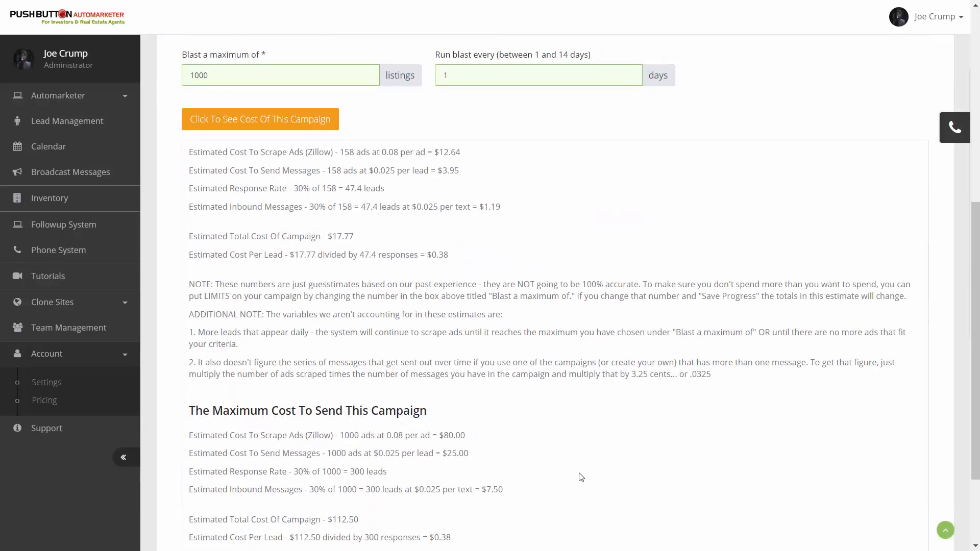
pyautogui.scroll(-2, 572, 473)
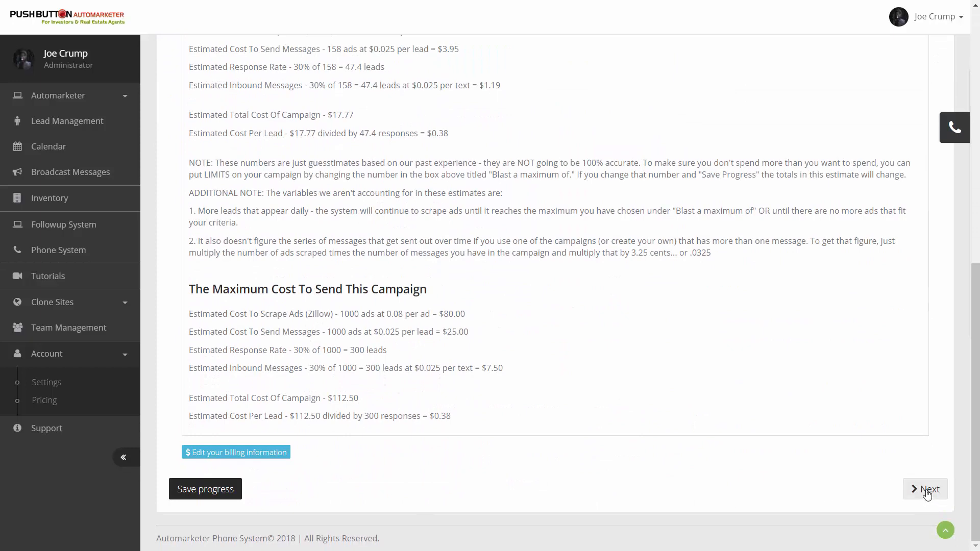
pyautogui.scroll(8, 600, 431)
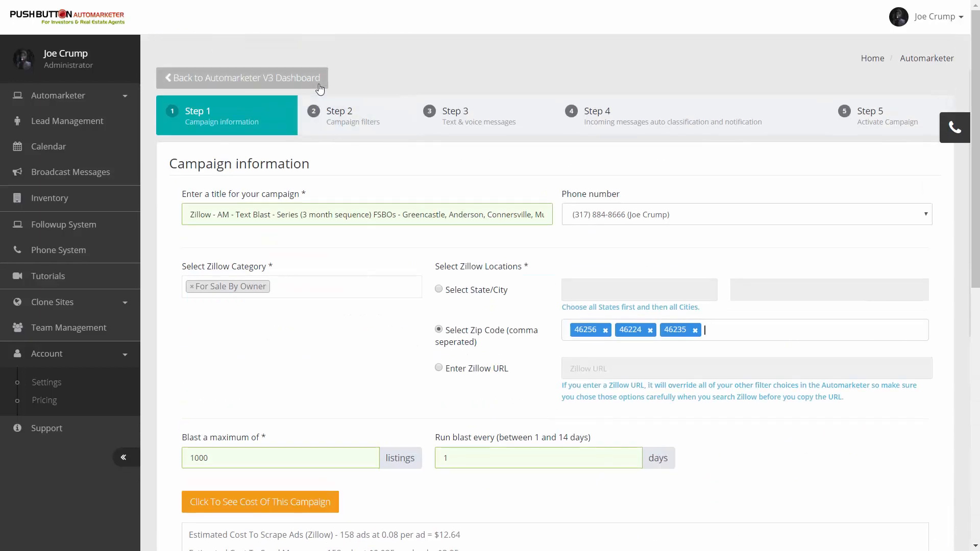
pyautogui.click(344, 113)
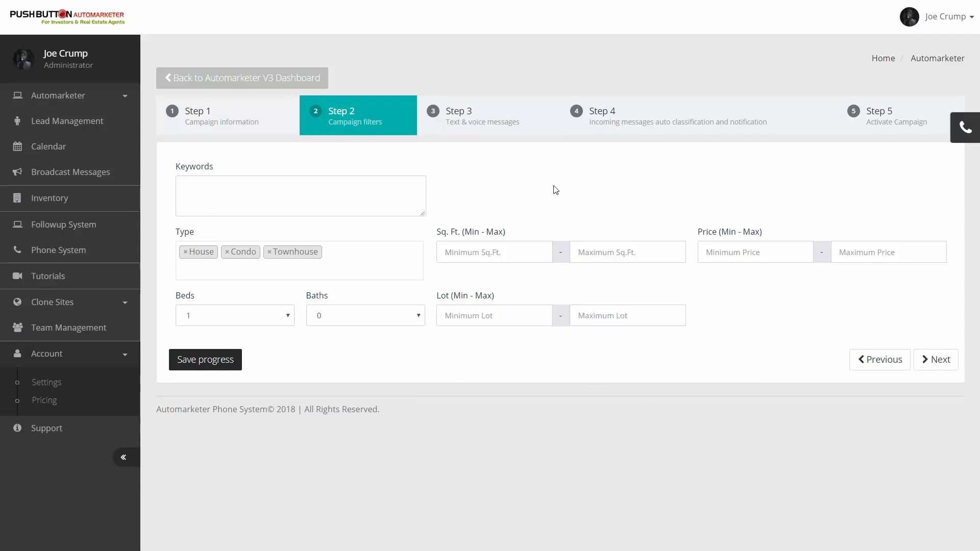
pyautogui.click(240, 114)
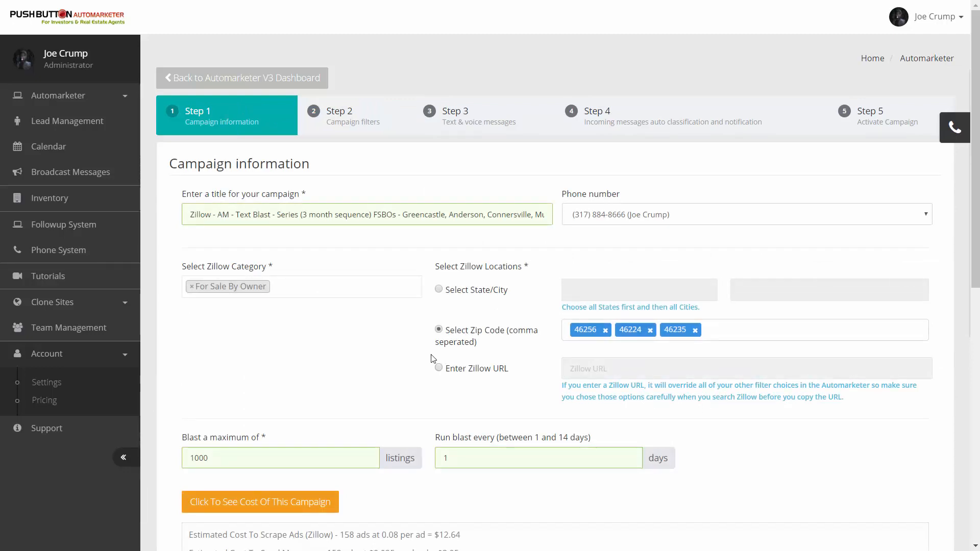
# Set the campaign's location source to a Zillow URL and switch to the Zillow results for Indianapolis homes for sale by owner.
pyautogui.click(439, 368)
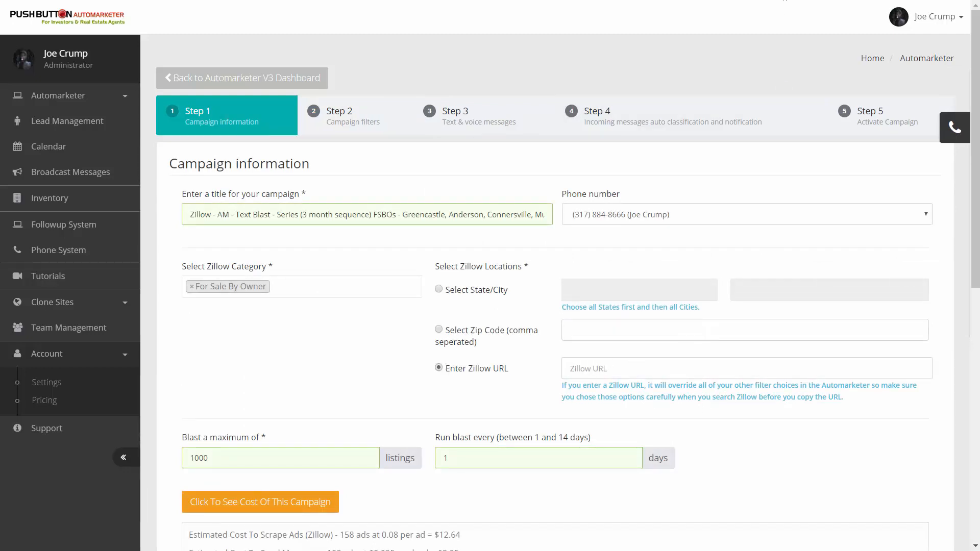
pyautogui.click(766, 0)
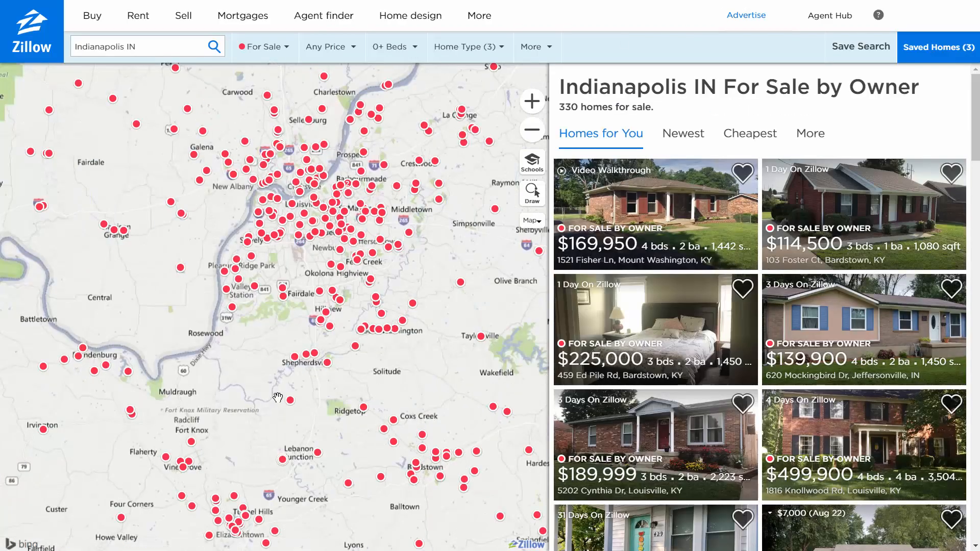
# Draw and apply three search regions around New Albany, Fern Creek and Crestwood on the Zillow map, and return to the campaign's Zillow URL entry.
pyautogui.click(532, 193)
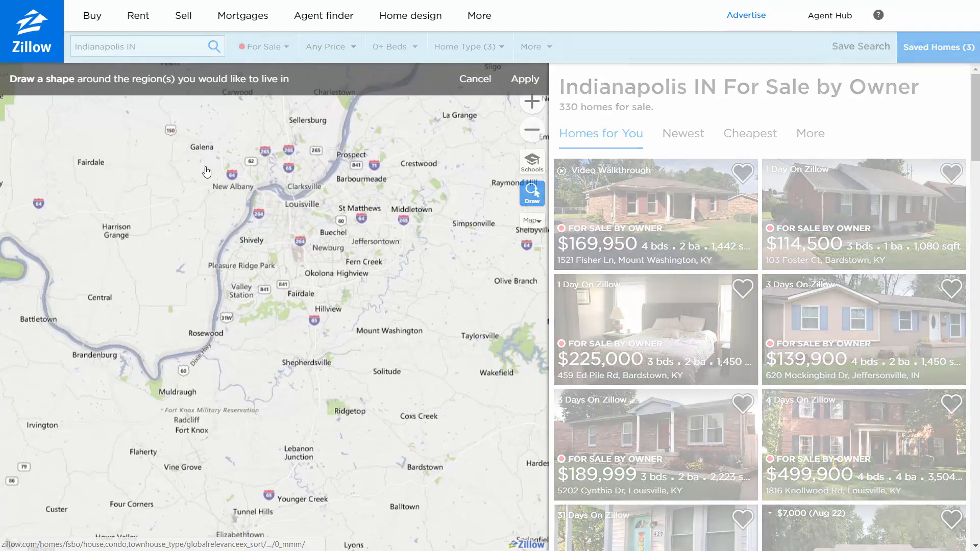
pyautogui.moveTo(230, 157)
pyautogui.mouseDown()
pyautogui.moveTo(217, 174)
pyautogui.moveTo(290, 205)
pyautogui.moveTo(235, 150)
pyautogui.moveTo(225, 157)
pyautogui.mouseUp()
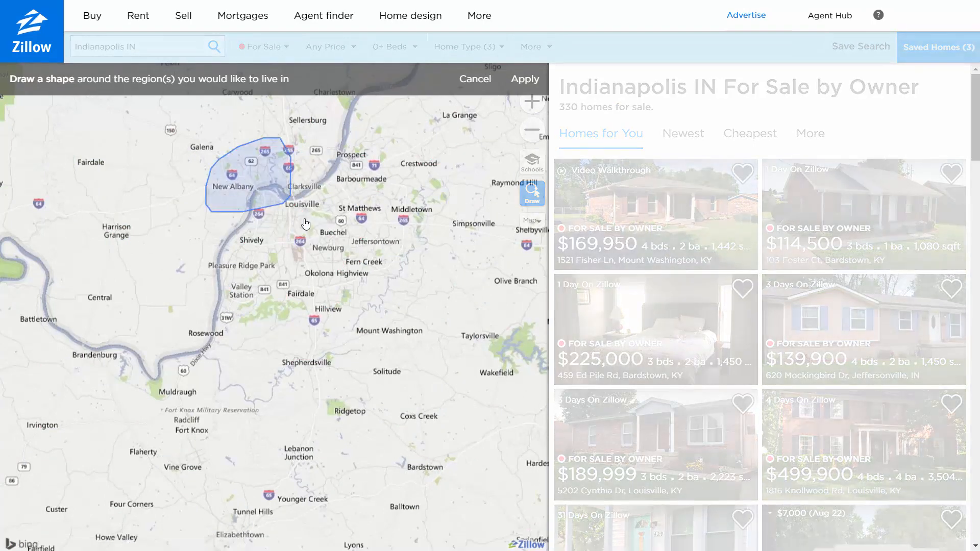
pyautogui.moveTo(360, 238)
pyautogui.mouseDown()
pyautogui.moveTo(415, 270)
pyautogui.moveTo(391, 237)
pyautogui.moveTo(372, 234)
pyautogui.mouseUp()
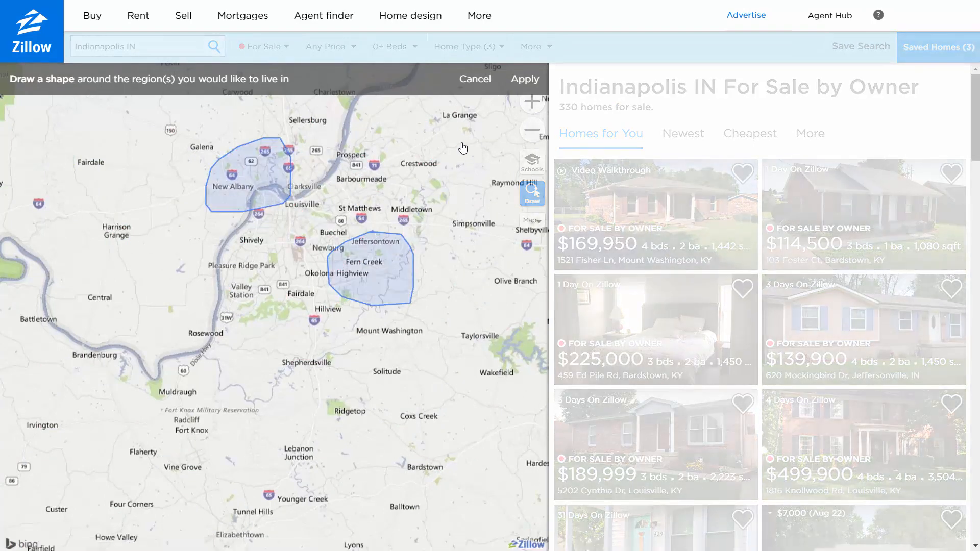
pyautogui.moveTo(425, 120)
pyautogui.mouseDown()
pyautogui.moveTo(351, 153)
pyautogui.moveTo(423, 176)
pyautogui.moveTo(424, 121)
pyautogui.mouseUp()
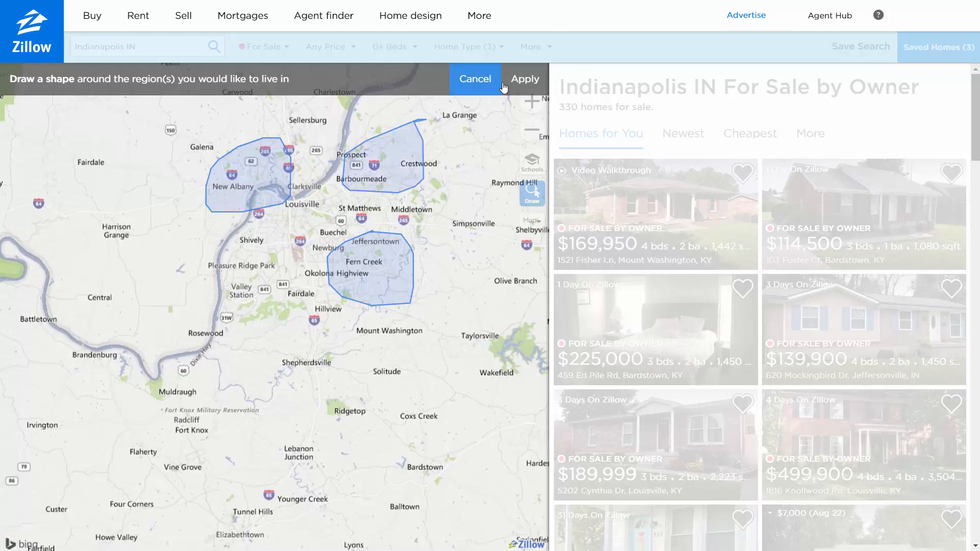
pyautogui.click(520, 84)
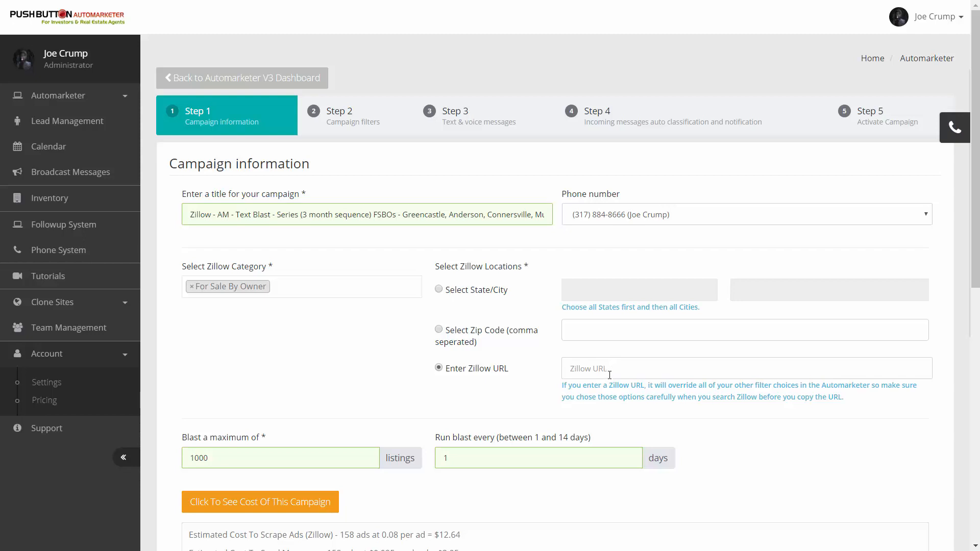
pyautogui.click(610, 374)
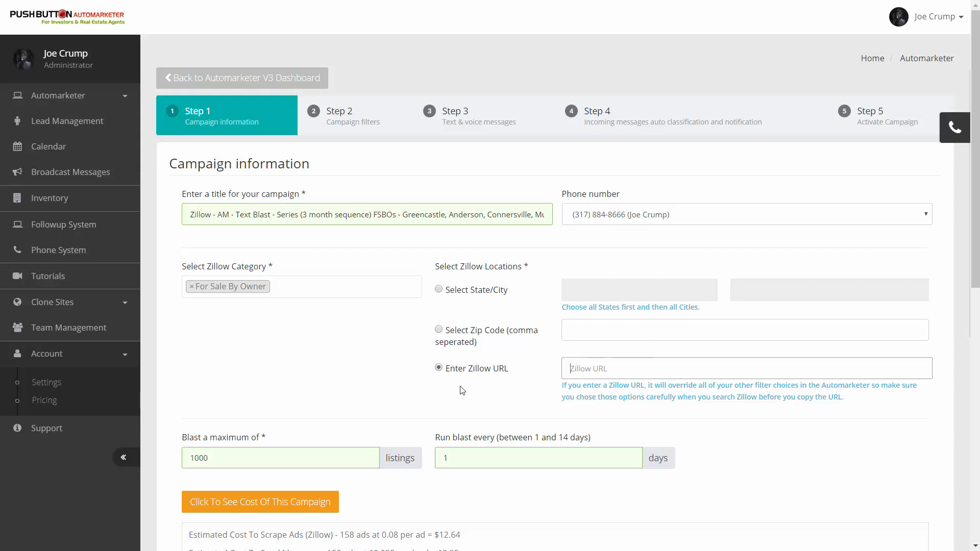
# Go to the Step 2 campaign filters and look over the keywords entry and the available property types.
pyautogui.click(352, 117)
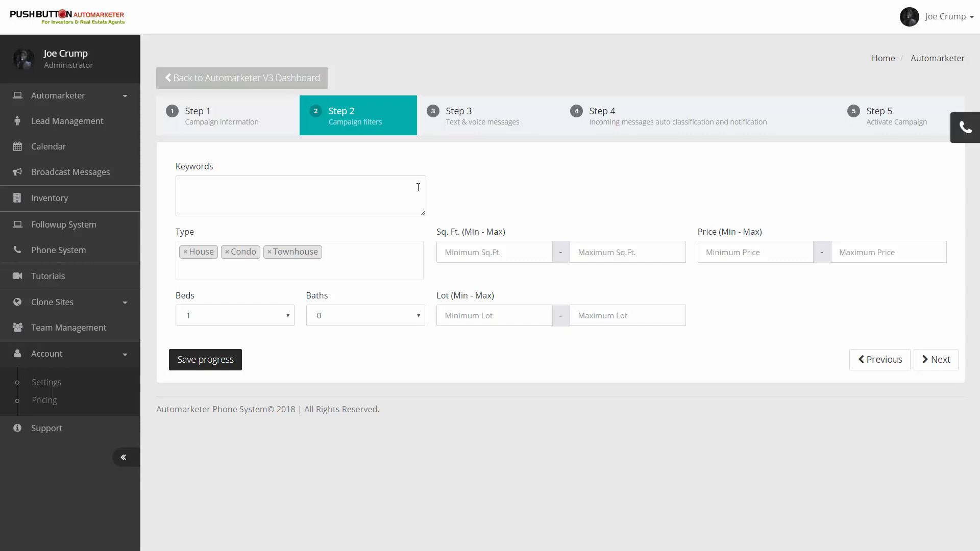
pyautogui.click(301, 197)
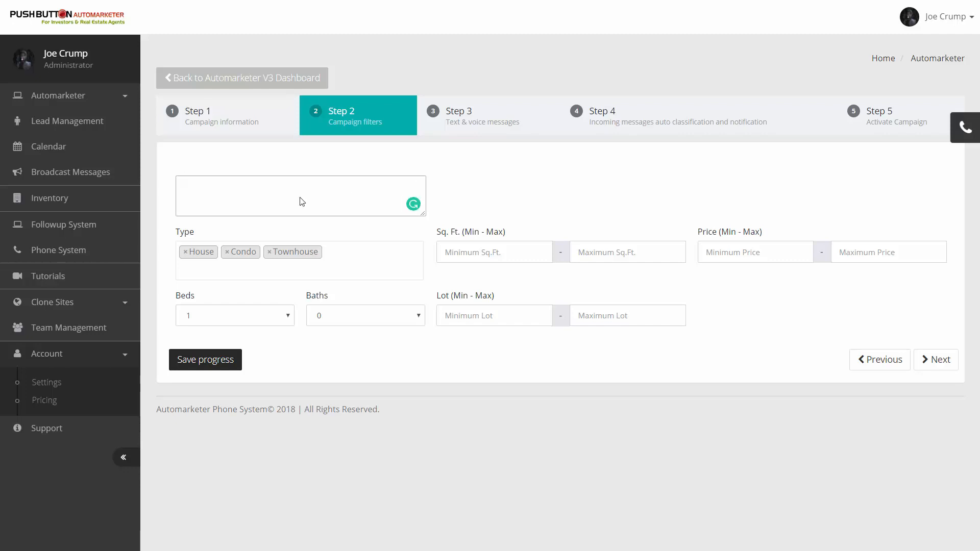
pyautogui.click(351, 256)
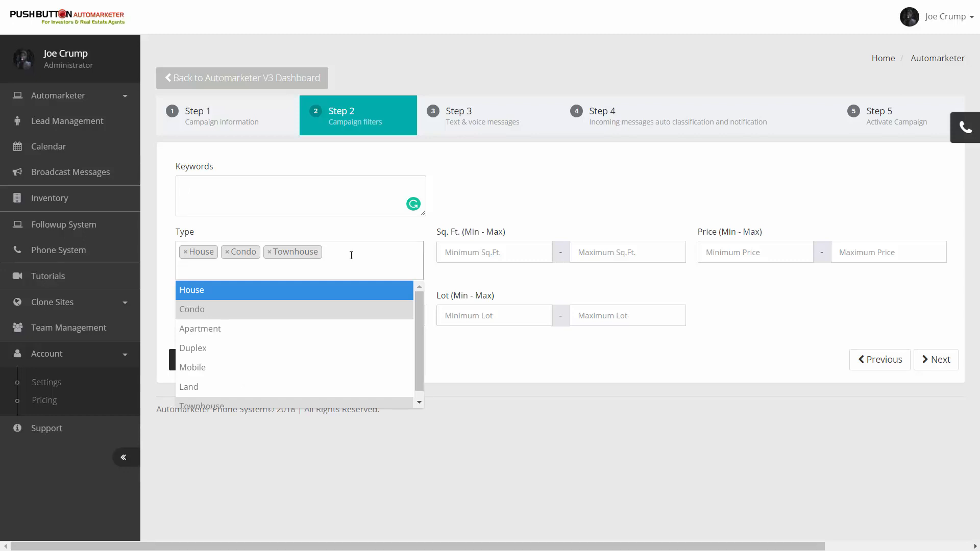
pyautogui.scroll(-1, 306, 306)
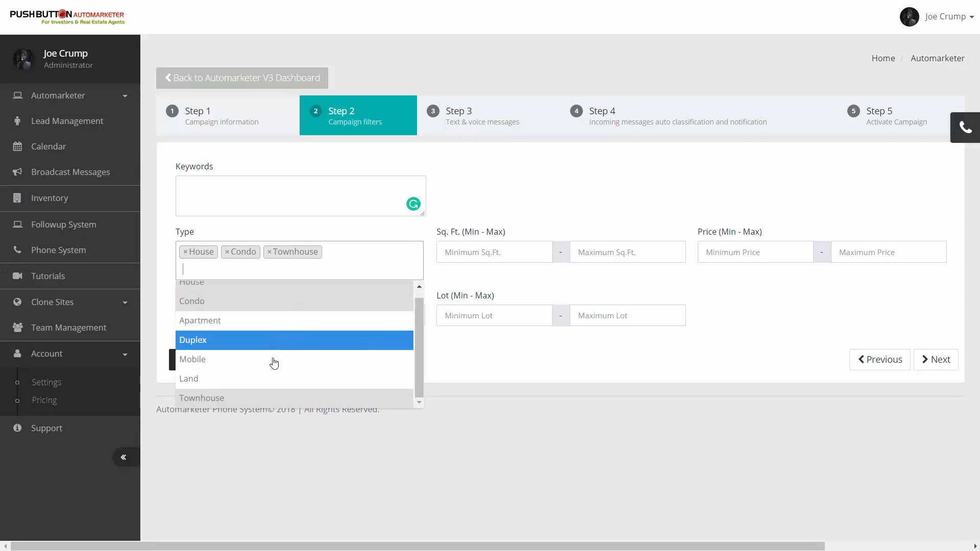
pyautogui.scroll(1, 309, 373)
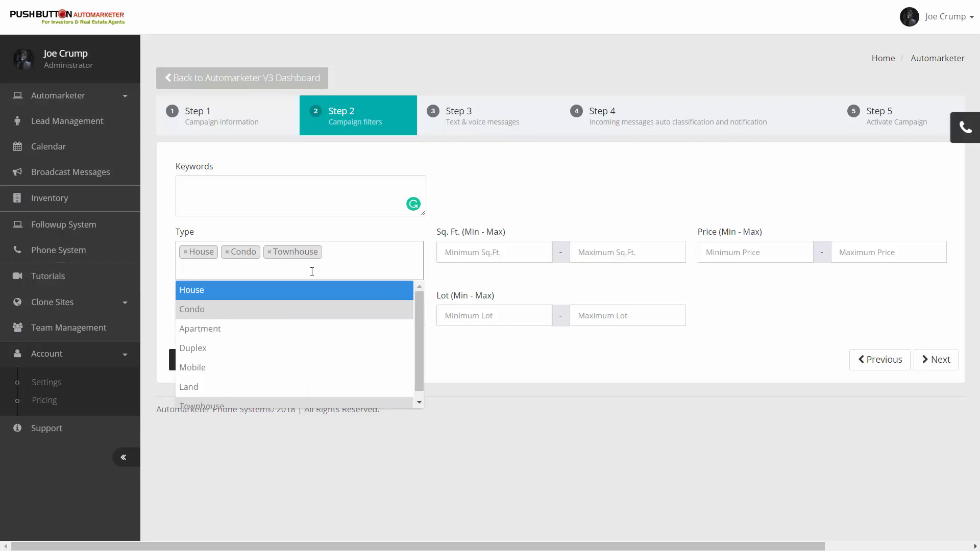
pyautogui.click(515, 205)
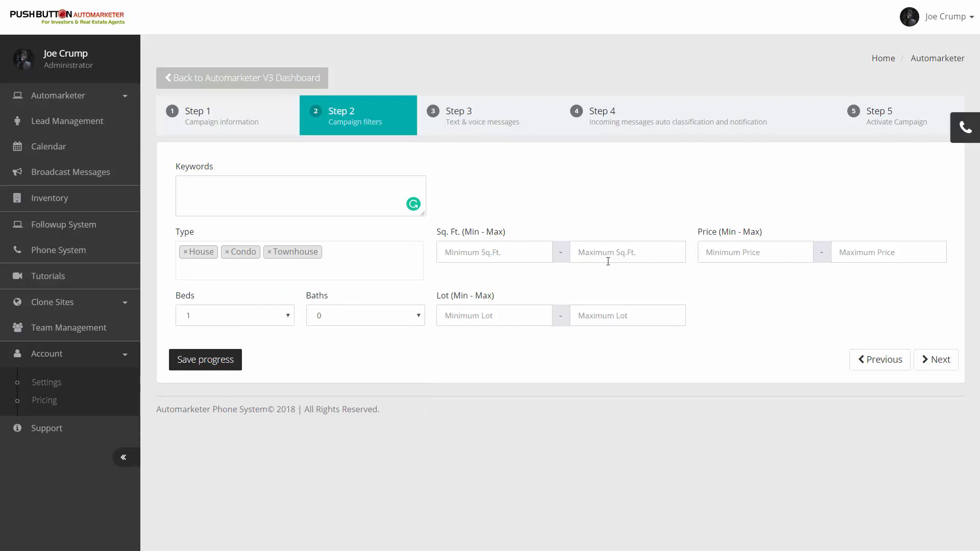
# Check the choices for the number of beds and the minimum and maximum lot size filters.
pyautogui.click(287, 316)
pyautogui.click(289, 317)
pyautogui.click(460, 315)
pyautogui.click(595, 315)
pyautogui.click(680, 352)
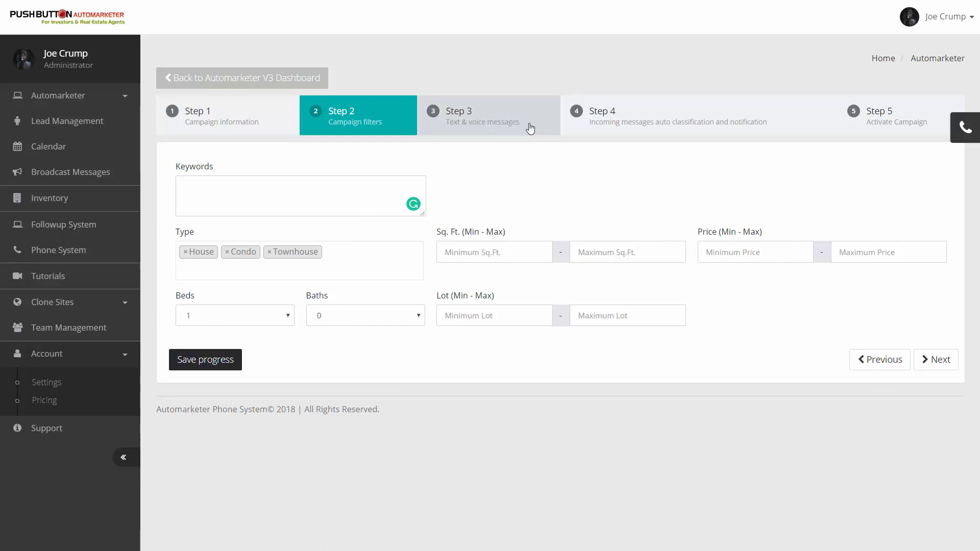
# Go to the Step 3 text and voice messages and read the 1 Day and 4 Day RTO Seller messages.
pyautogui.click(491, 109)
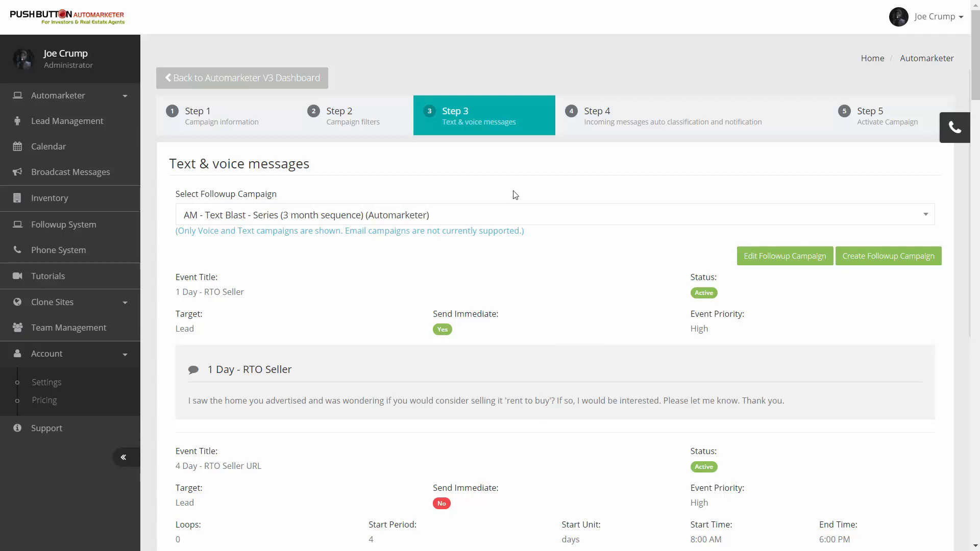
pyautogui.moveTo(197, 406); pyautogui.dragTo(787, 406)
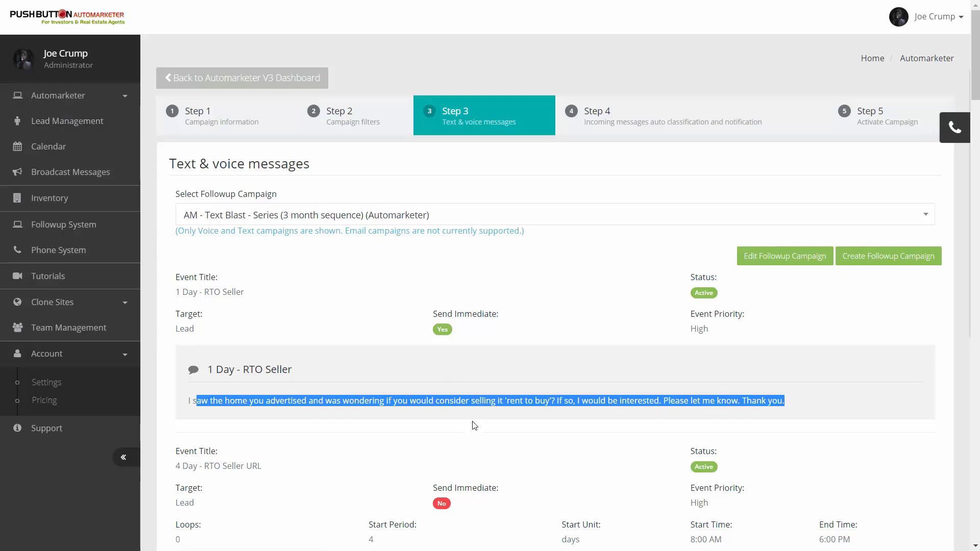
pyautogui.scroll(-4, 318, 389)
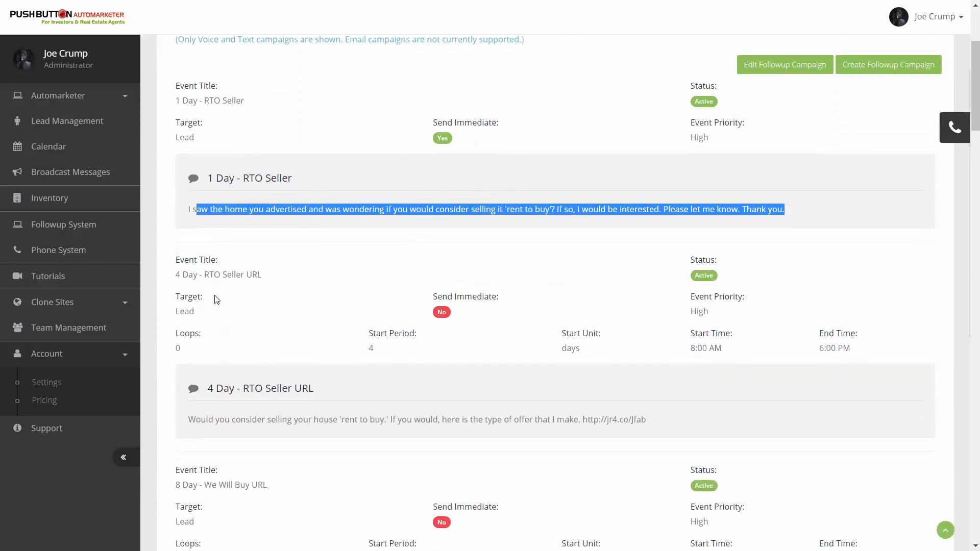
pyautogui.click(182, 278)
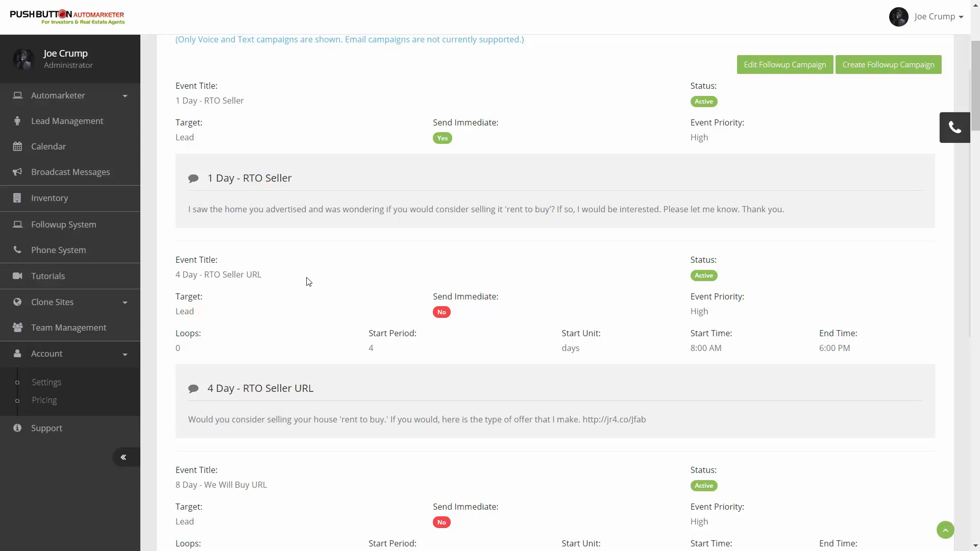
pyautogui.moveTo(205, 420); pyautogui.dragTo(638, 420)
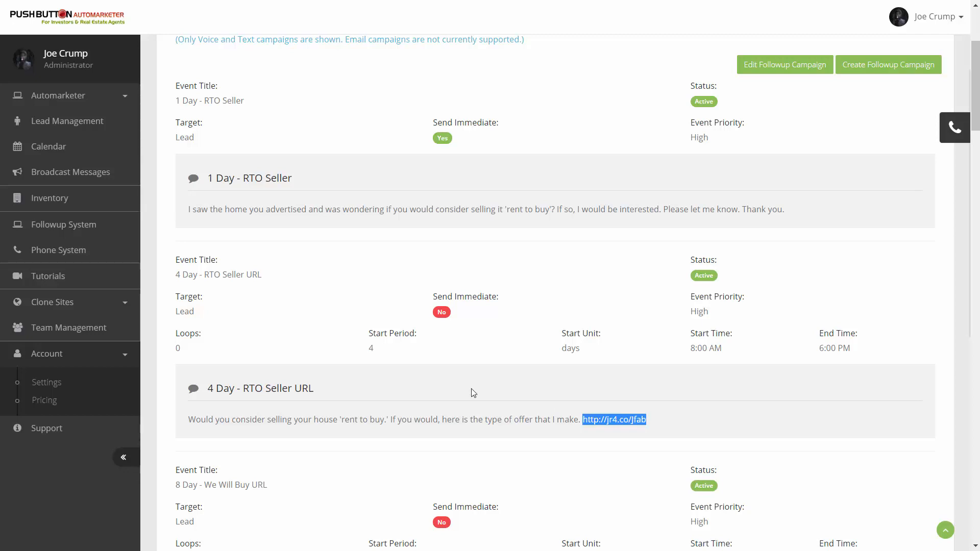
# Review the remaining followup messages from day 8 through day 85, and return to the start of the Step 3 sequence.
pyautogui.scroll(-5, 459, 393)
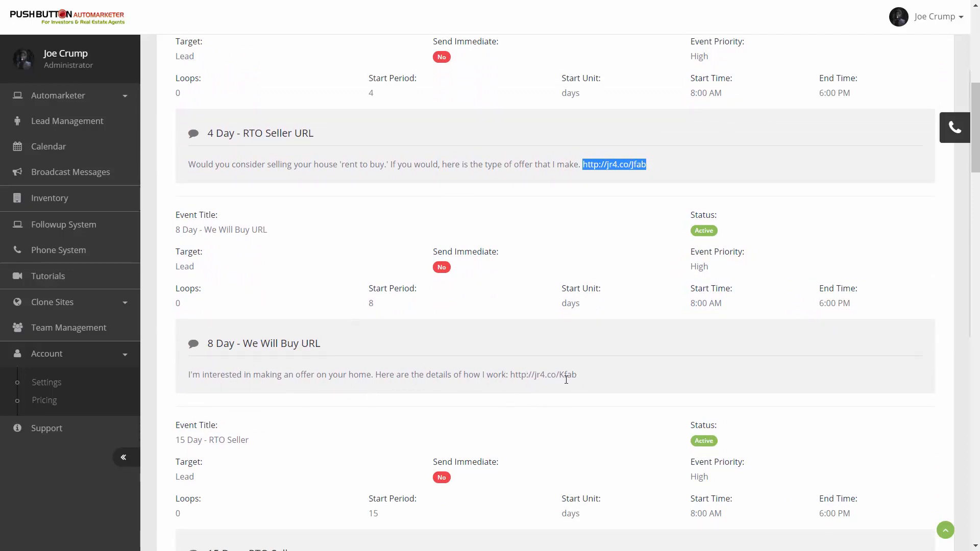
pyautogui.scroll(-5, 540, 379)
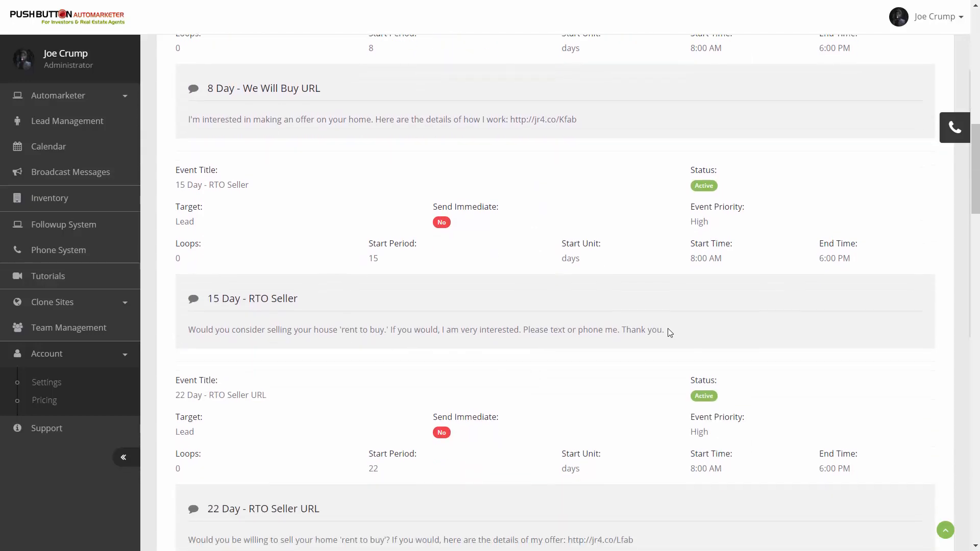
pyautogui.scroll(-6, 659, 337)
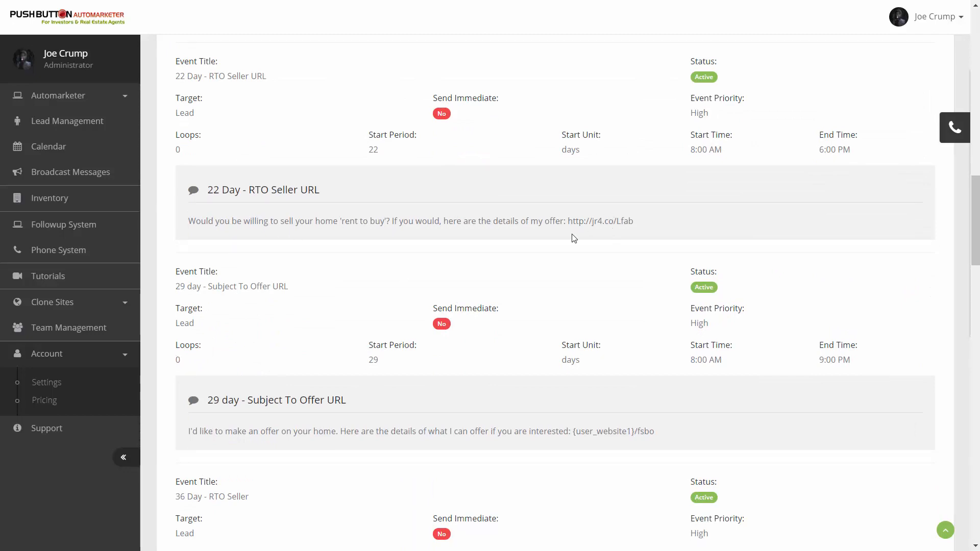
pyautogui.scroll(-5, 574, 240)
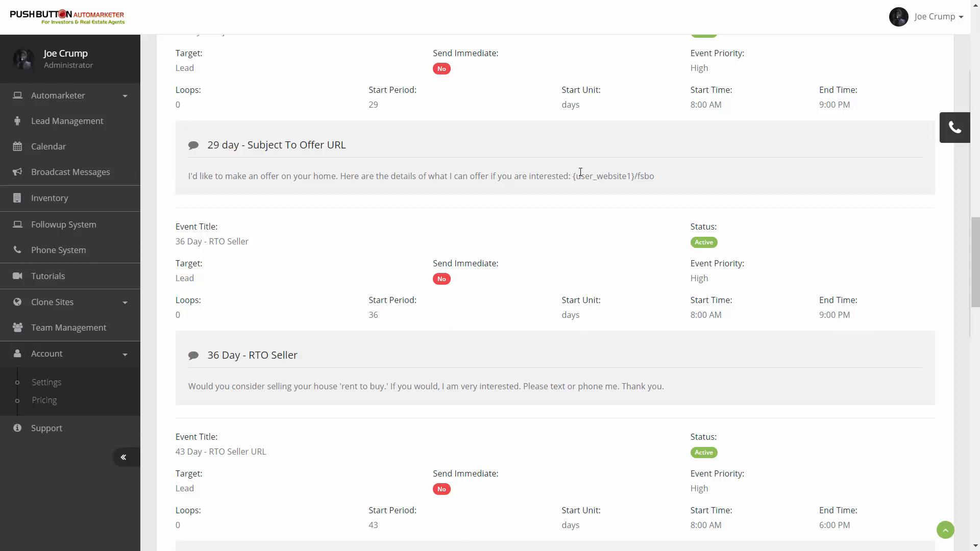
pyautogui.scroll(-5, 521, 218)
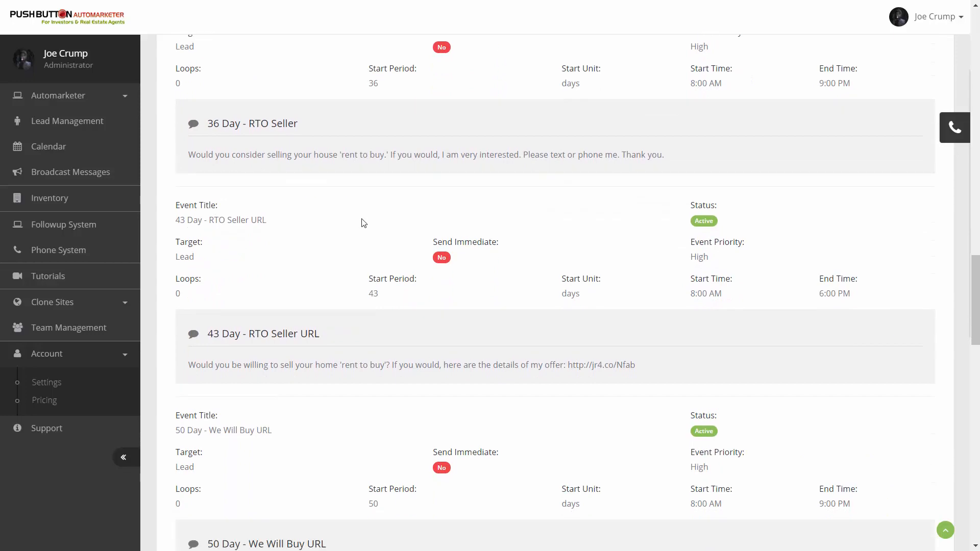
pyautogui.scroll(-12, 364, 223)
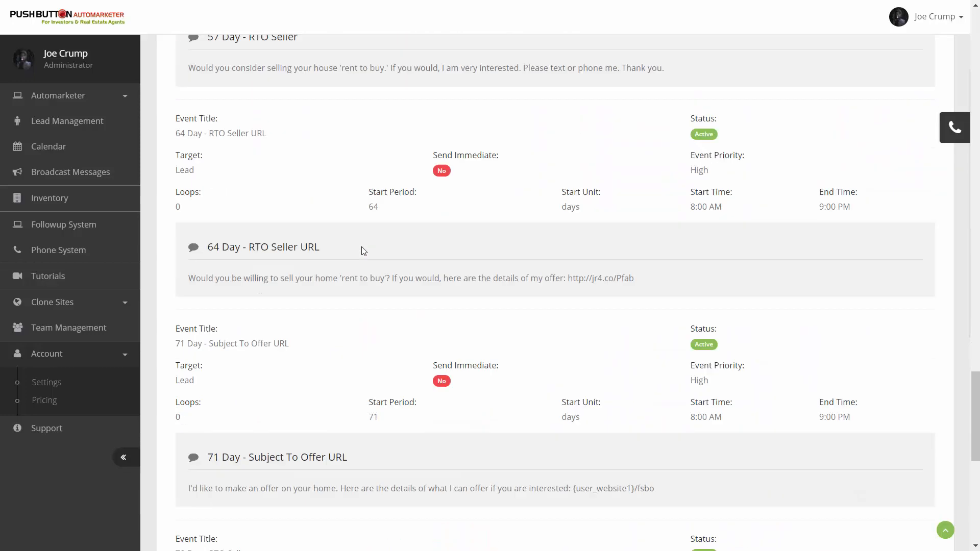
pyautogui.scroll(-9, 363, 250)
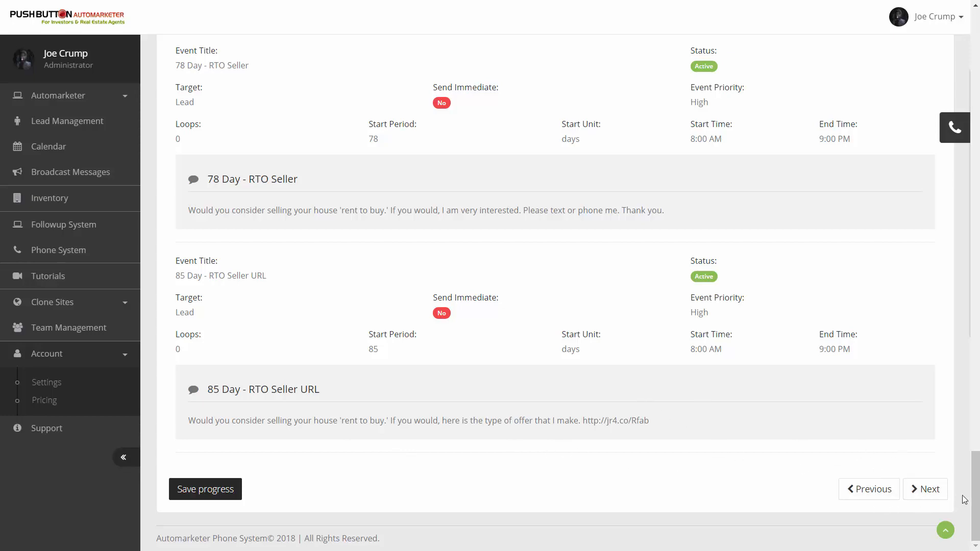
pyautogui.moveTo(975, 497); pyautogui.dragTo(970, 39)
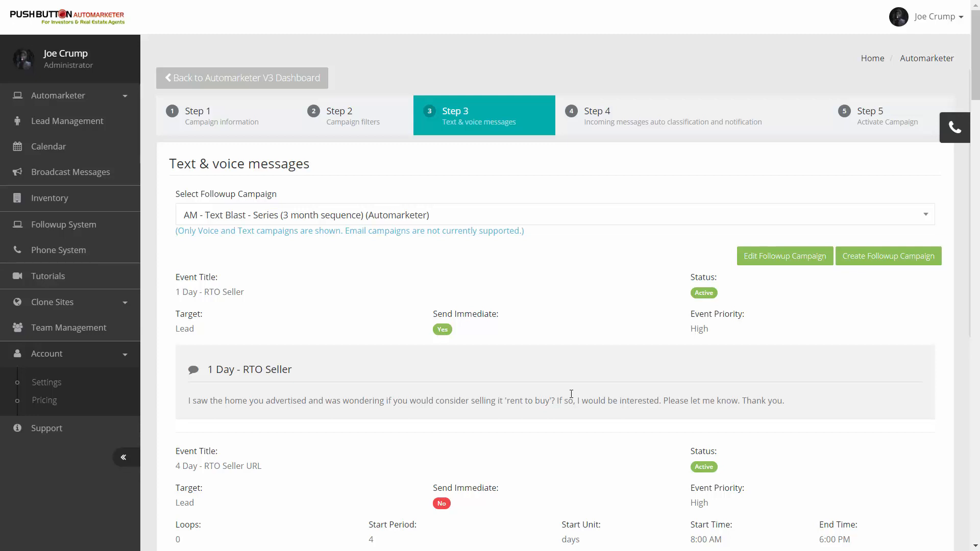
# Go to Step 4 and examine the lead type choices and the users available for incoming message notifications.
pyautogui.click(620, 121)
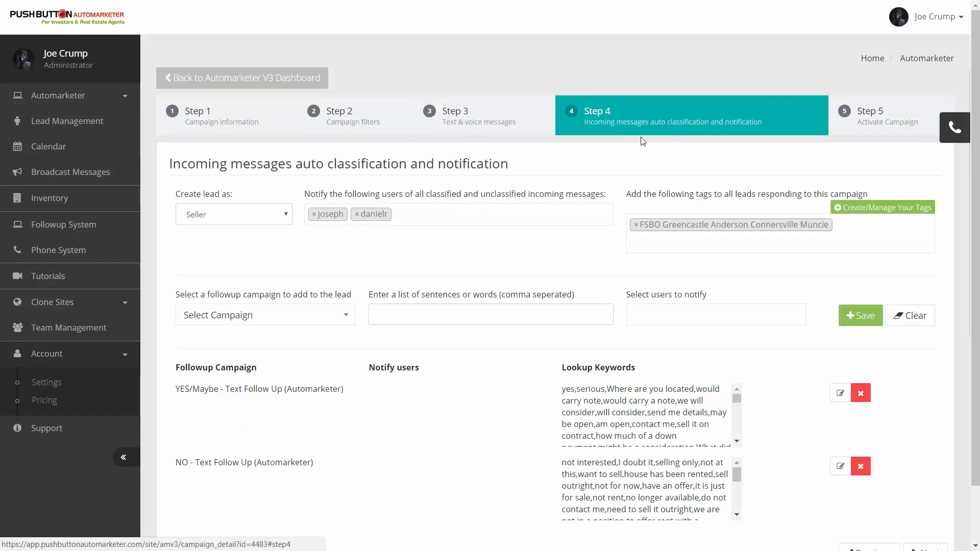
pyautogui.click(197, 220)
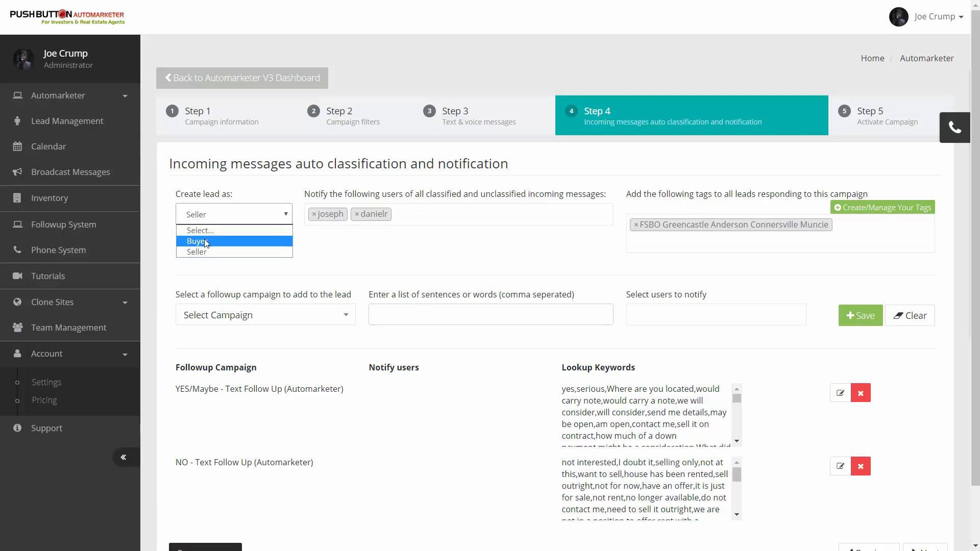
pyautogui.click(346, 262)
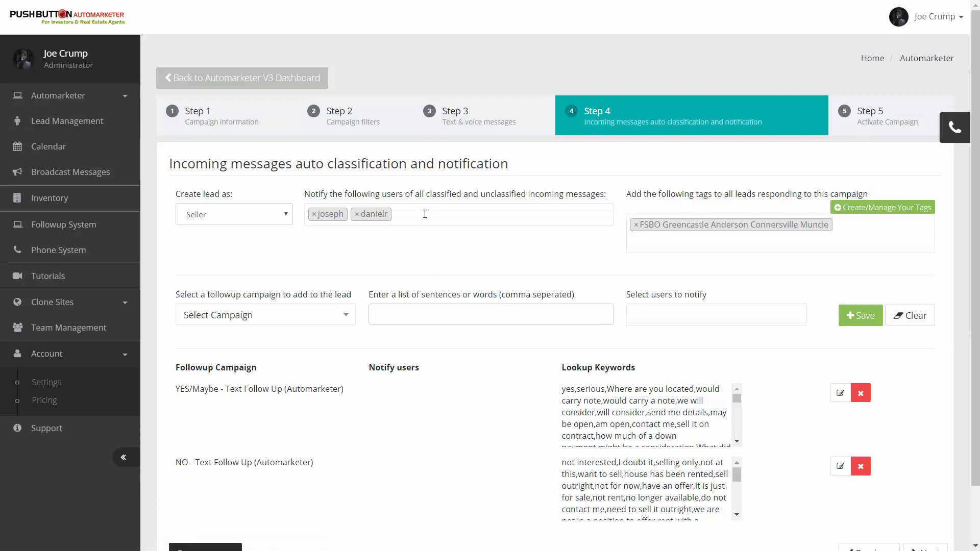
pyautogui.moveTo(338, 197); pyautogui.dragTo(585, 197)
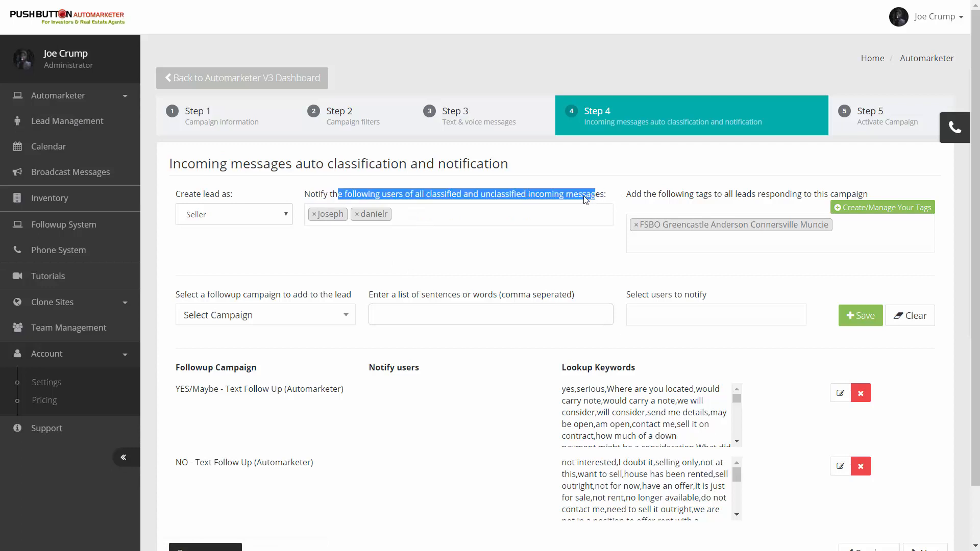
pyautogui.click(425, 254)
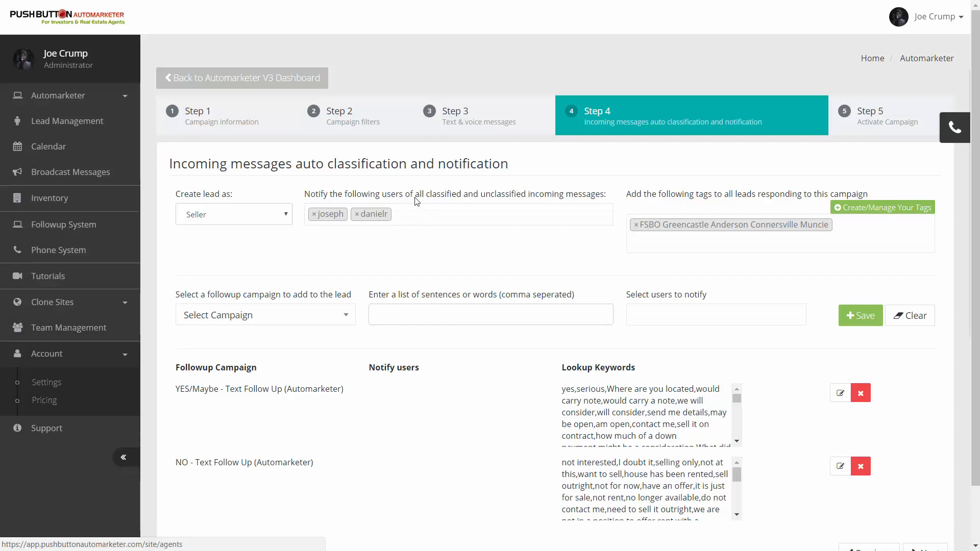
pyautogui.click(423, 216)
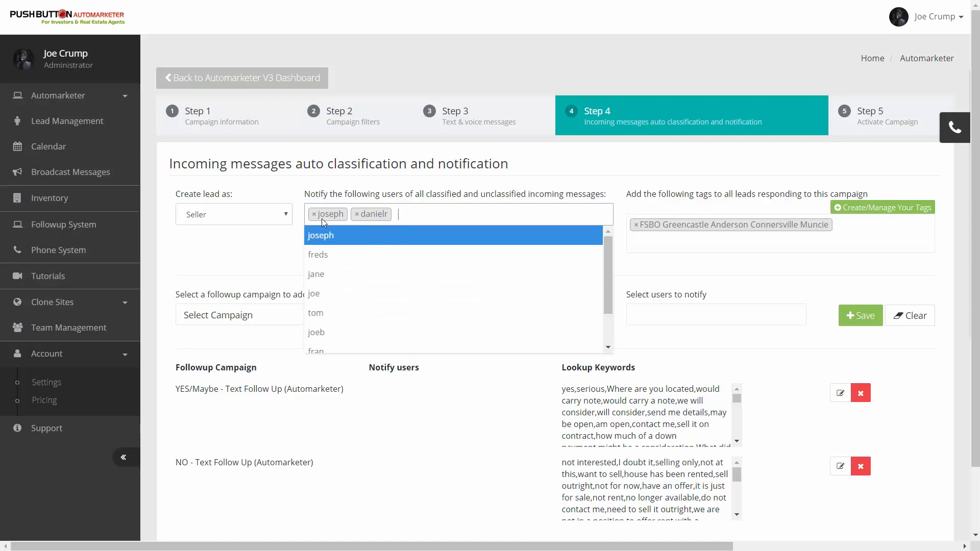
pyautogui.click(255, 255)
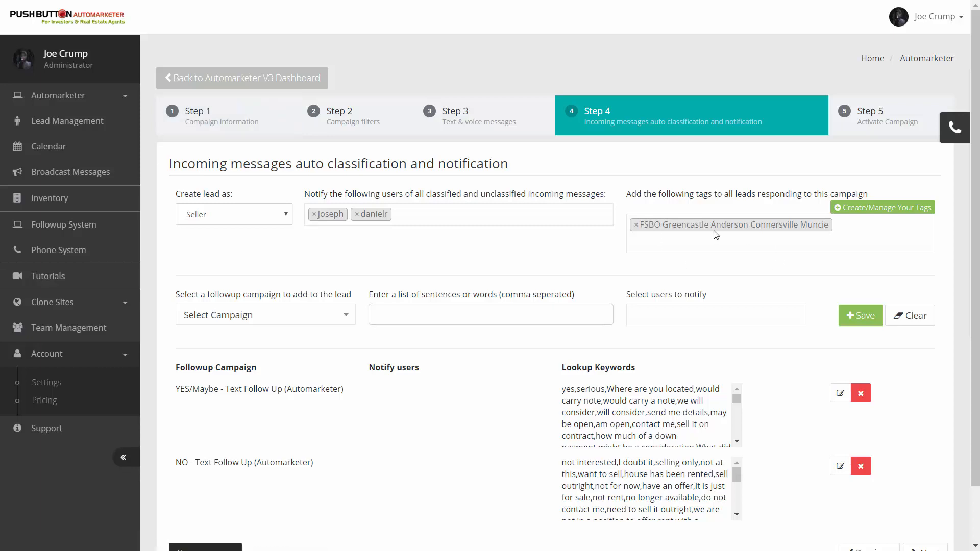
# Return to the Step 1 campaign information and highlight the campaign title for comparison with the Step 4 lead tag.
pyautogui.click(196, 116)
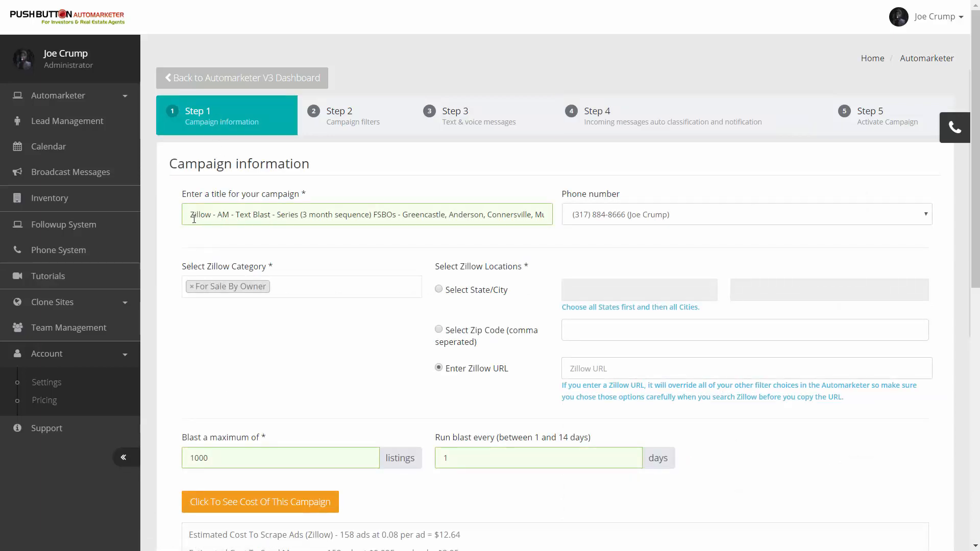
pyautogui.moveTo(194, 218); pyautogui.dragTo(590, 220)
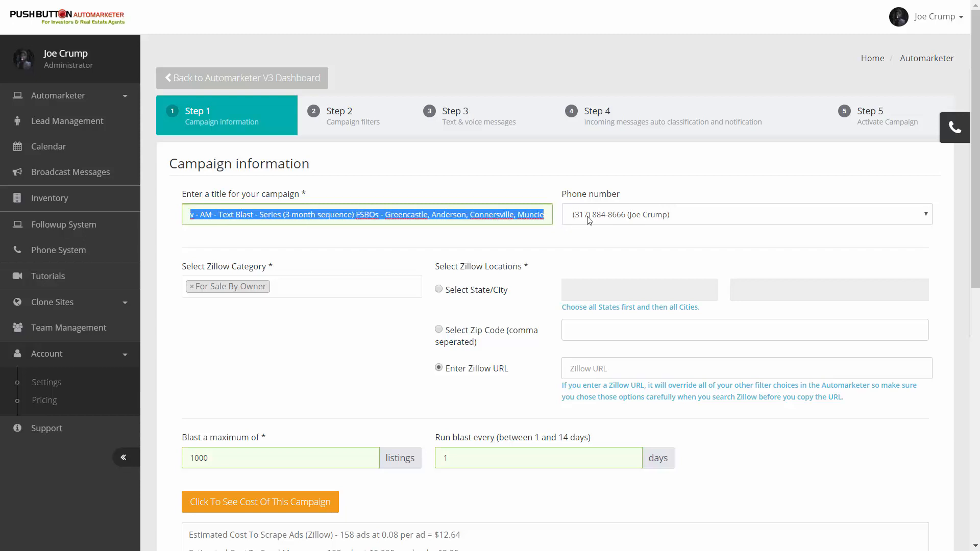
# Copy the full Step 1 campaign title and return to the Step 4 incoming message classification settings.
pyautogui.rightClick(505, 221)
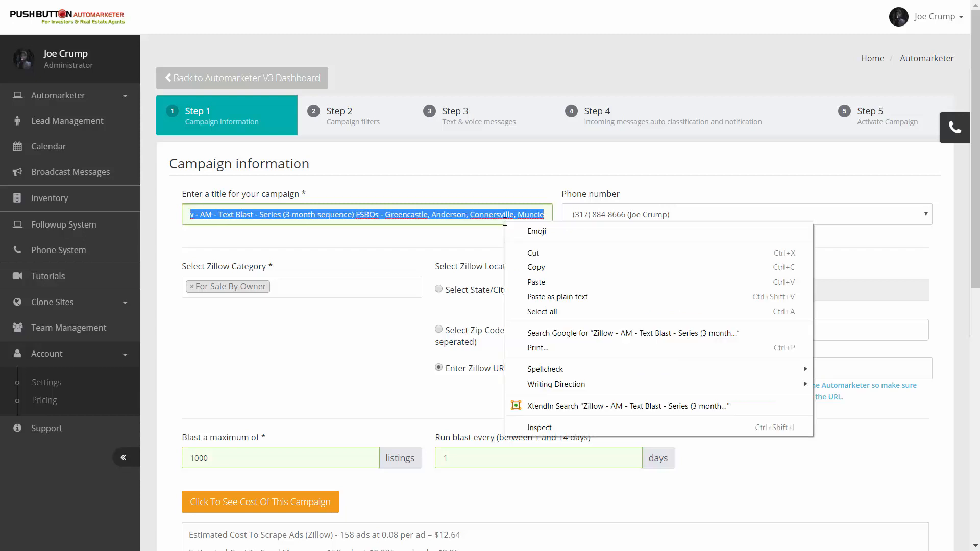
pyautogui.click(519, 267)
pyautogui.click(741, 114)
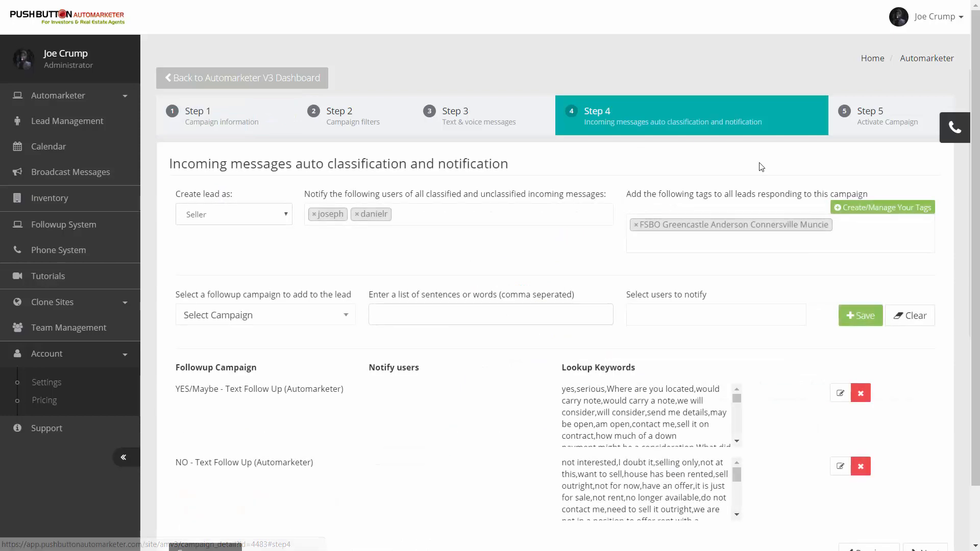
# Try the copied campaign title as a new tag name in the tag manager, and leave the manager without creating the tag.
pyautogui.click(878, 211)
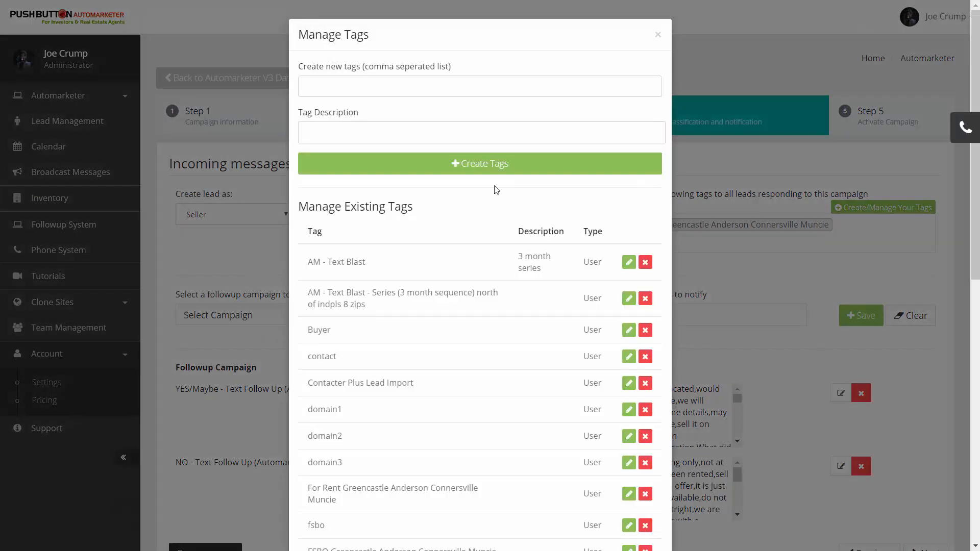
pyautogui.rightClick(350, 87)
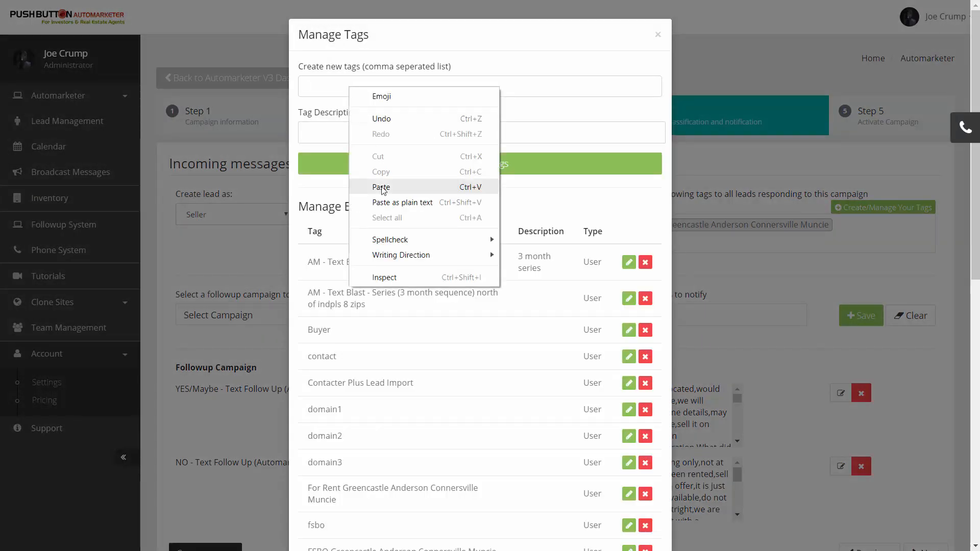
pyautogui.click(388, 189)
pyautogui.moveTo(337, 89); pyautogui.dragTo(218, 85)
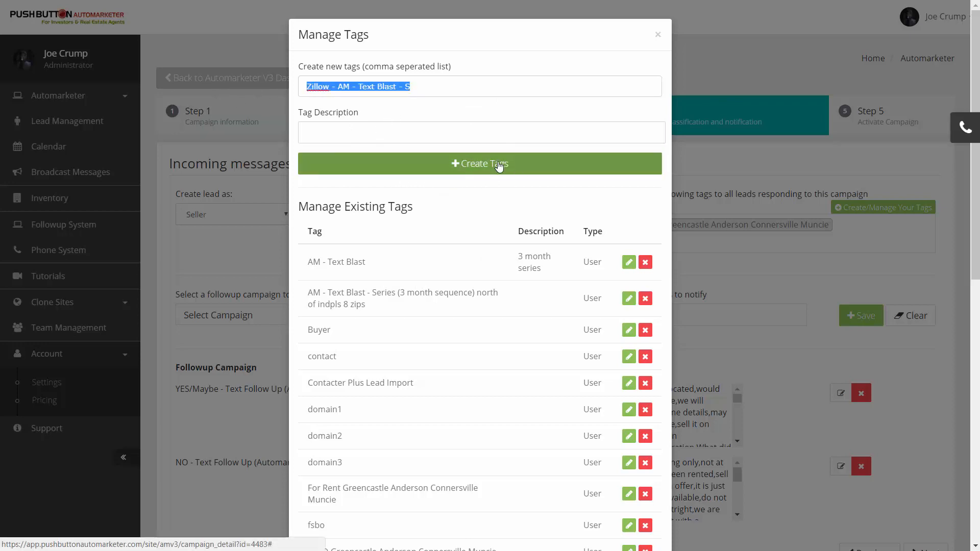
pyautogui.click(658, 36)
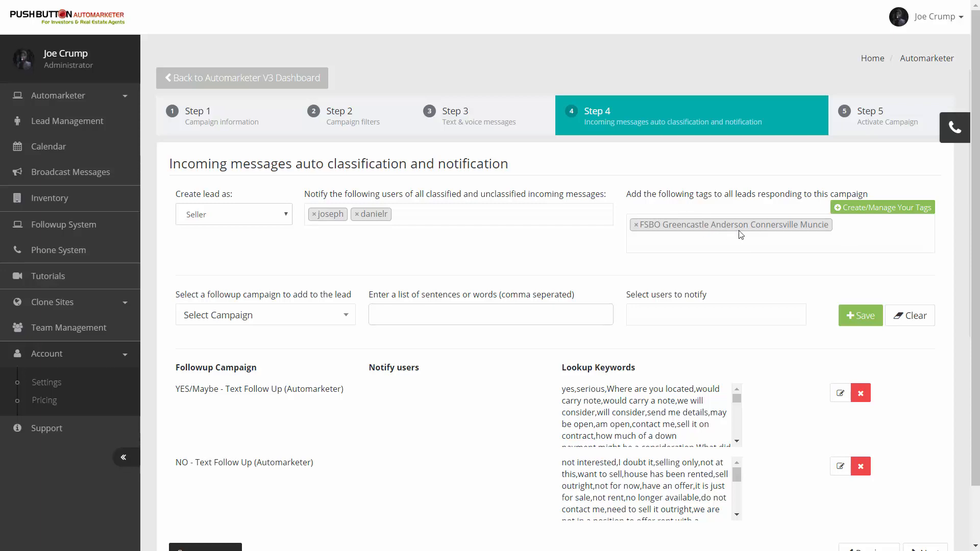
pyautogui.click(869, 212)
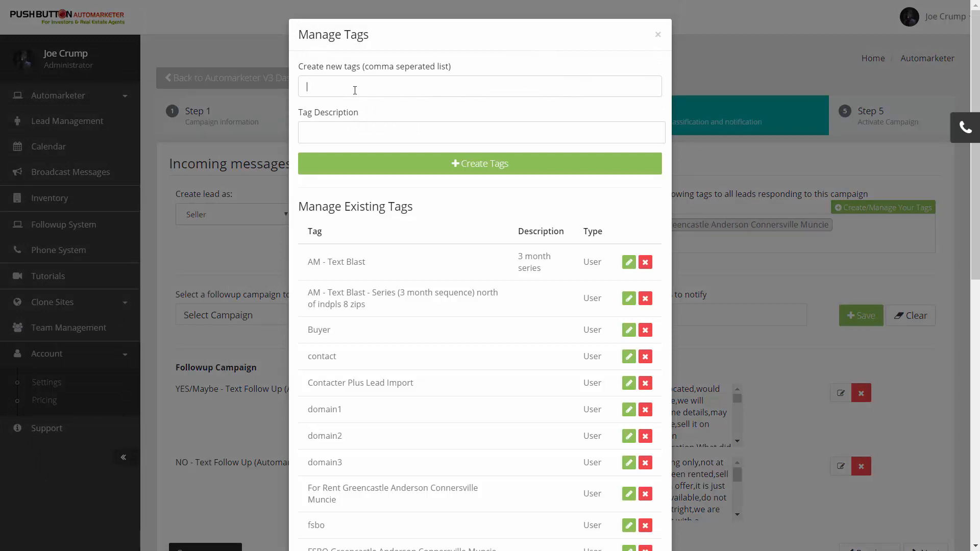
pyautogui.click(657, 36)
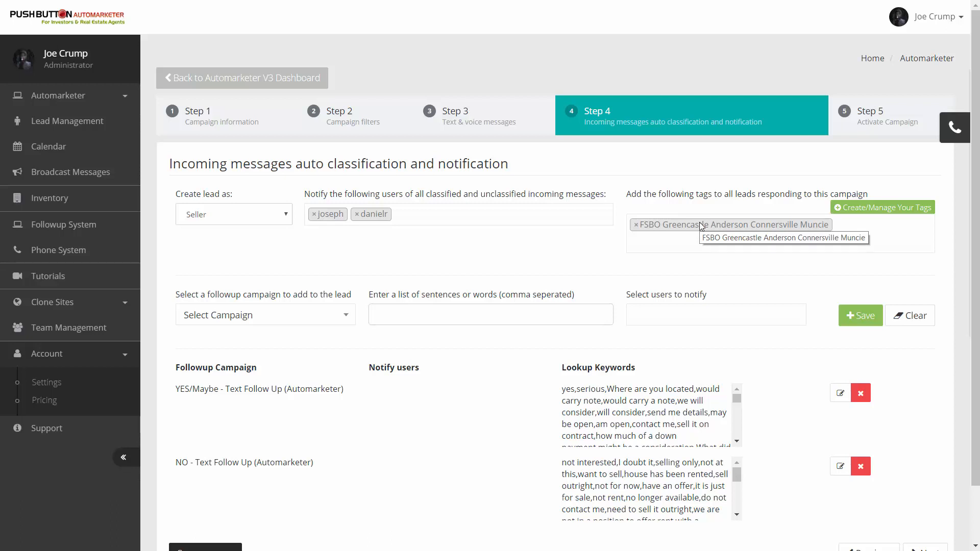
# Examine the Step 4 classification rules and the followup campaigns available to add to a lead.
pyautogui.scroll(-1, 335, 332)
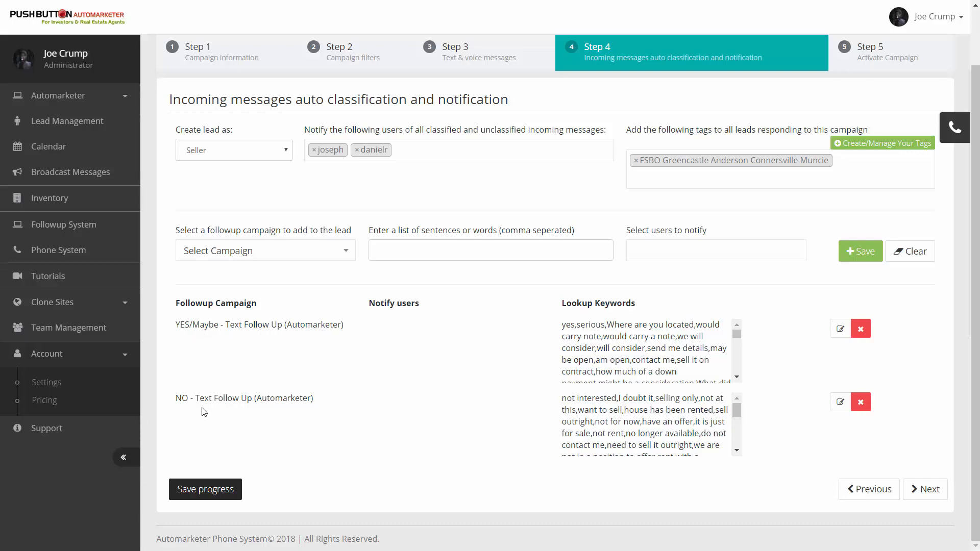
pyautogui.scroll(1, 644, 358)
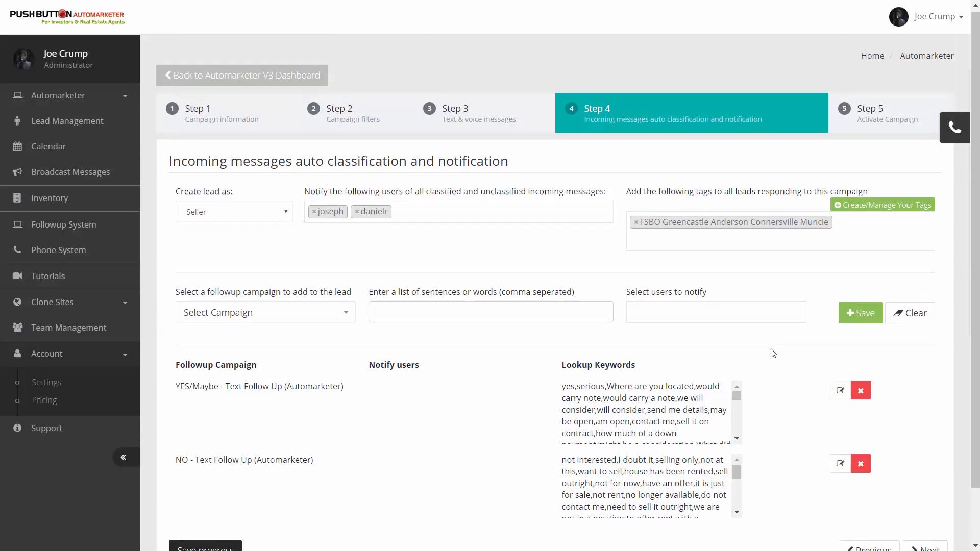
pyautogui.scroll(-1, 773, 353)
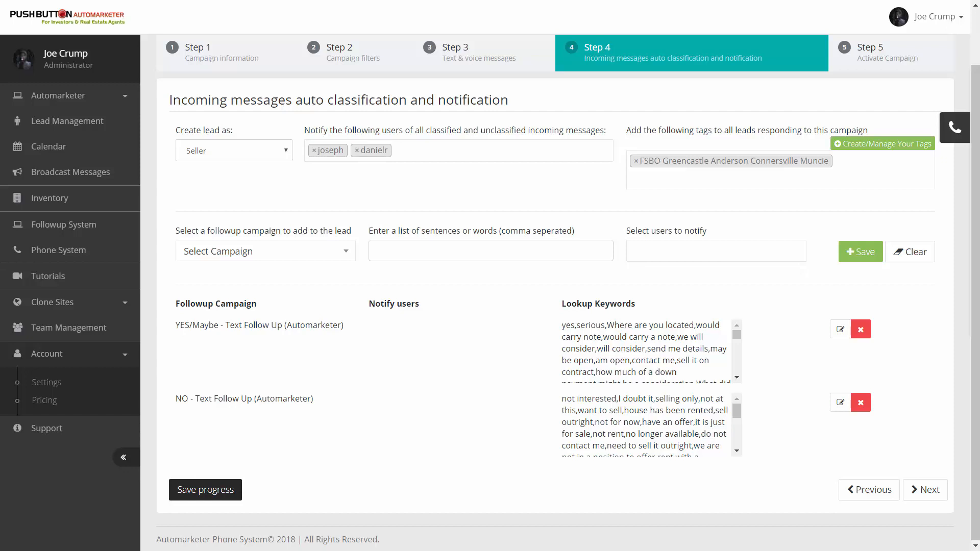
pyautogui.click(346, 255)
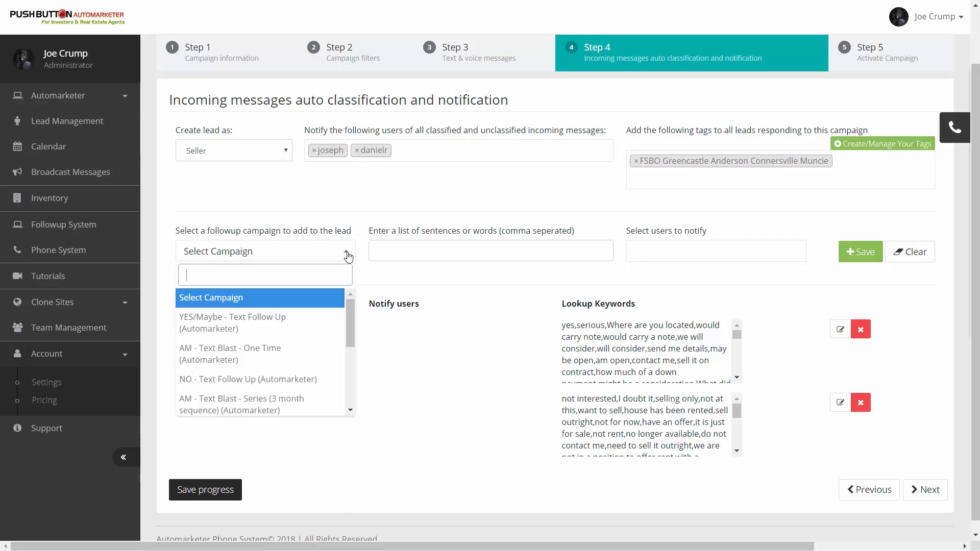
pyautogui.click(348, 256)
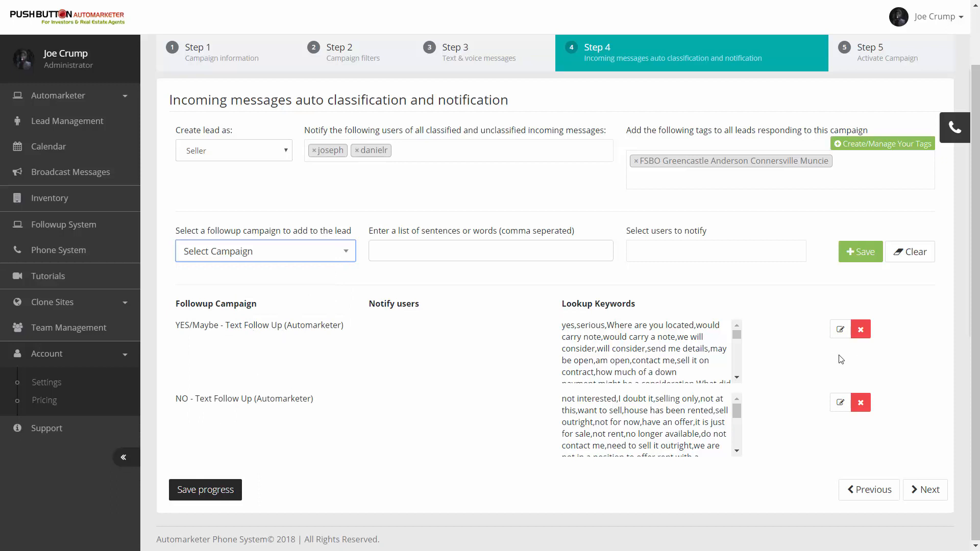
# Open the YES/Maybe - Text Follow Up rule for editing and review its keyword list and the followup campaign choices.
pyautogui.click(840, 333)
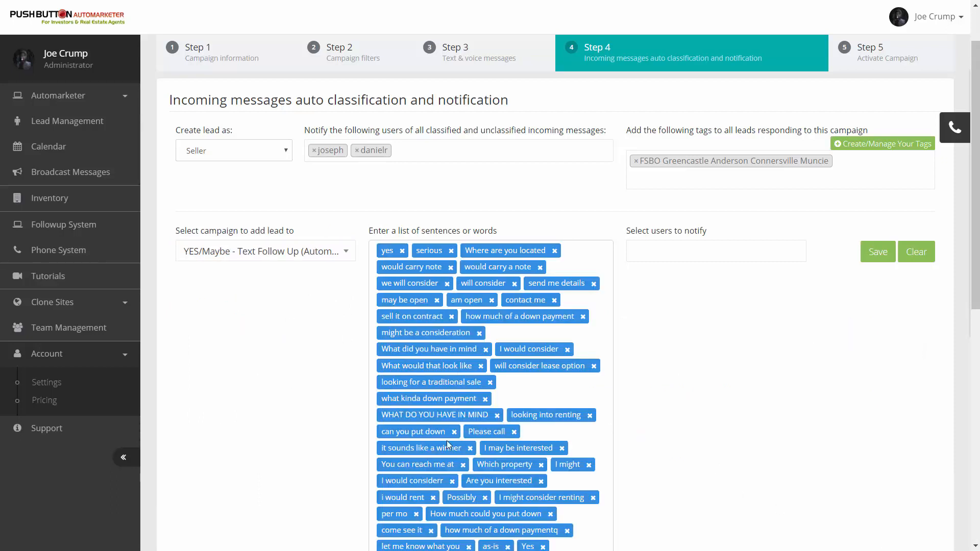
pyautogui.scroll(-6, 447, 443)
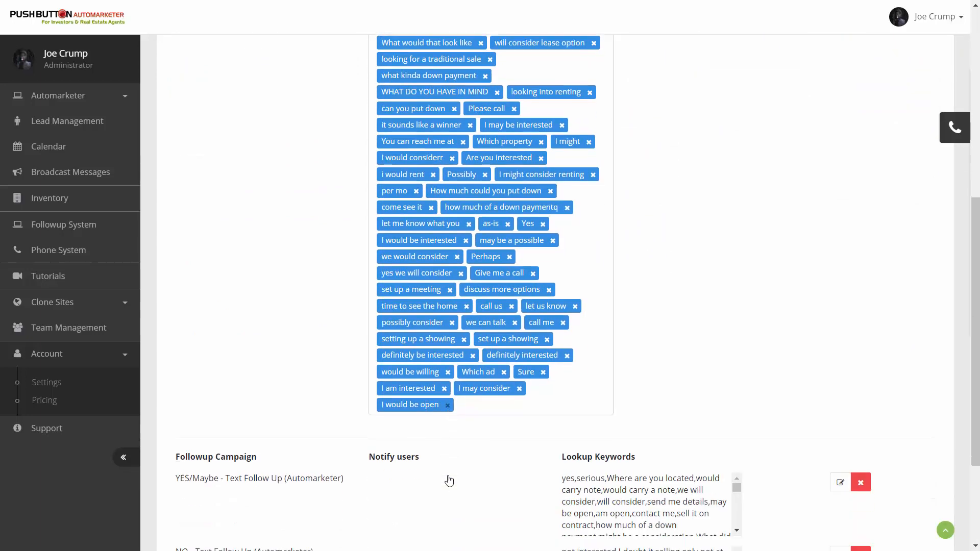
pyautogui.scroll(-3, 449, 481)
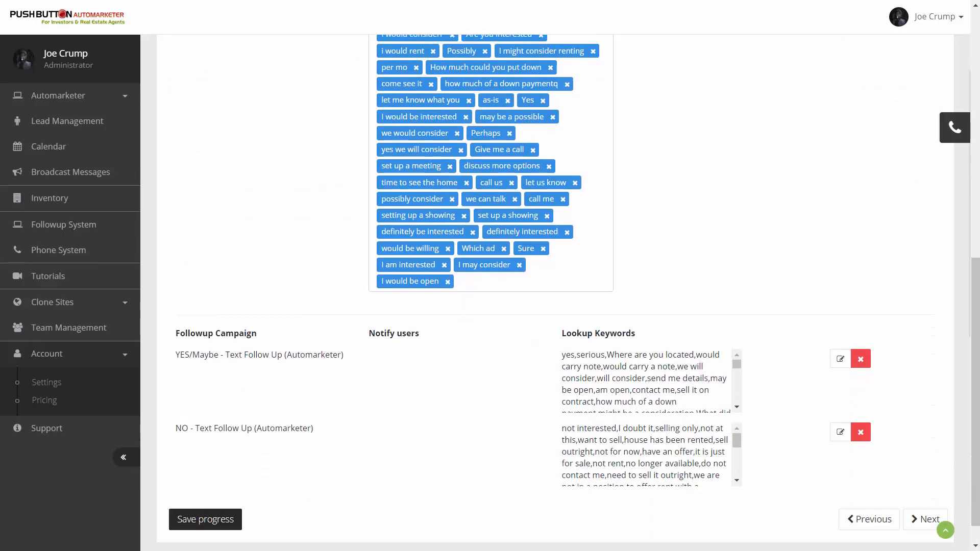
pyautogui.scroll(9, 634, 280)
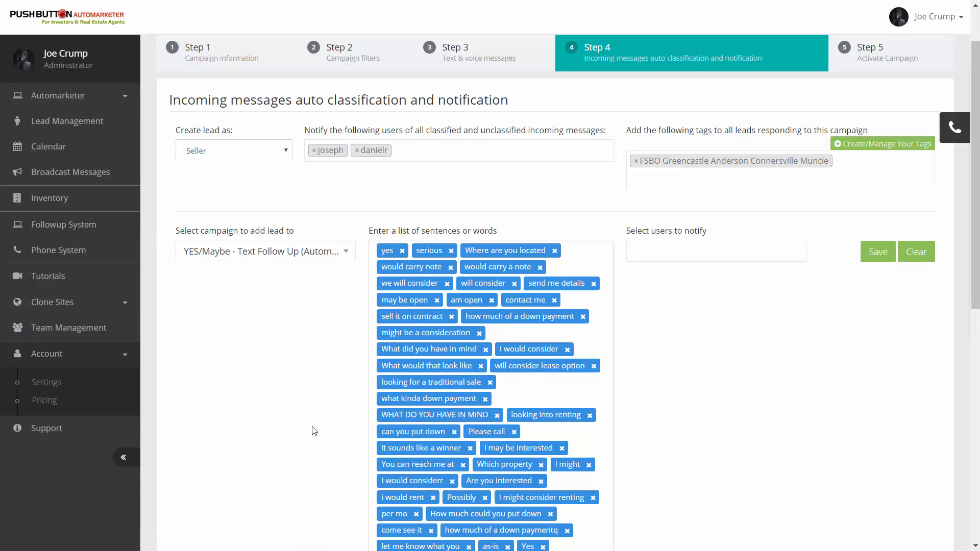
pyautogui.click(342, 262)
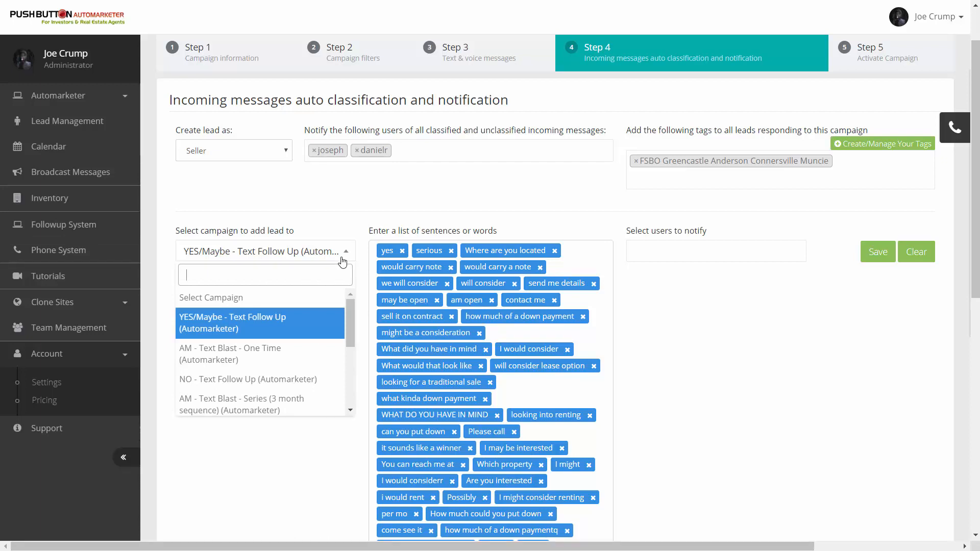
pyautogui.click(335, 218)
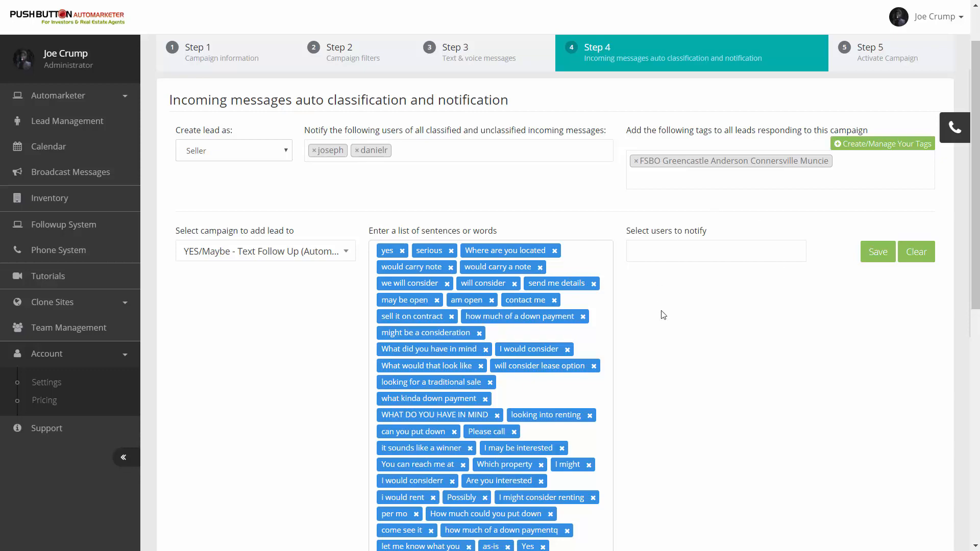
# Go to Step 5 to examine the options for activating the campaign, and return to the Automarketer V3 dashboard.
pyautogui.scroll(-9, 753, 370)
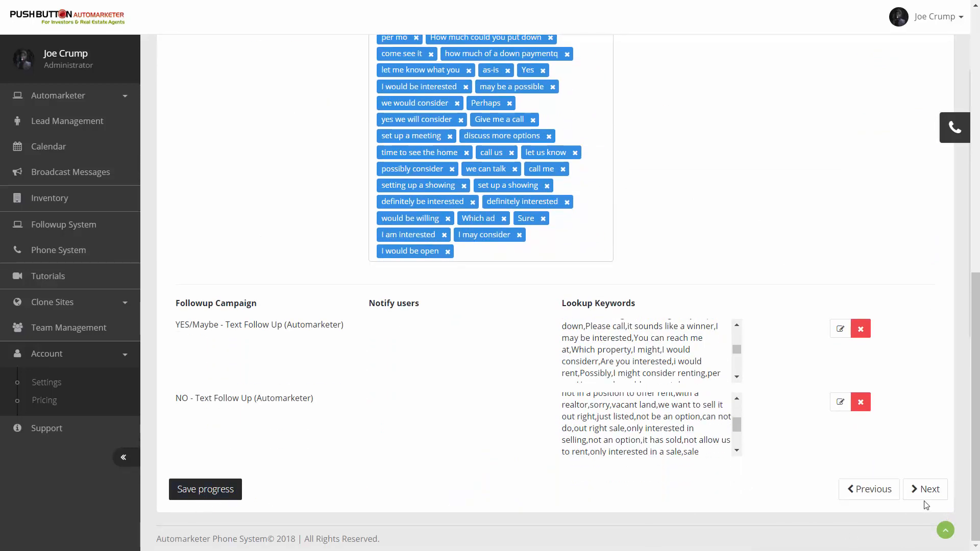
pyautogui.scroll(10, 822, 274)
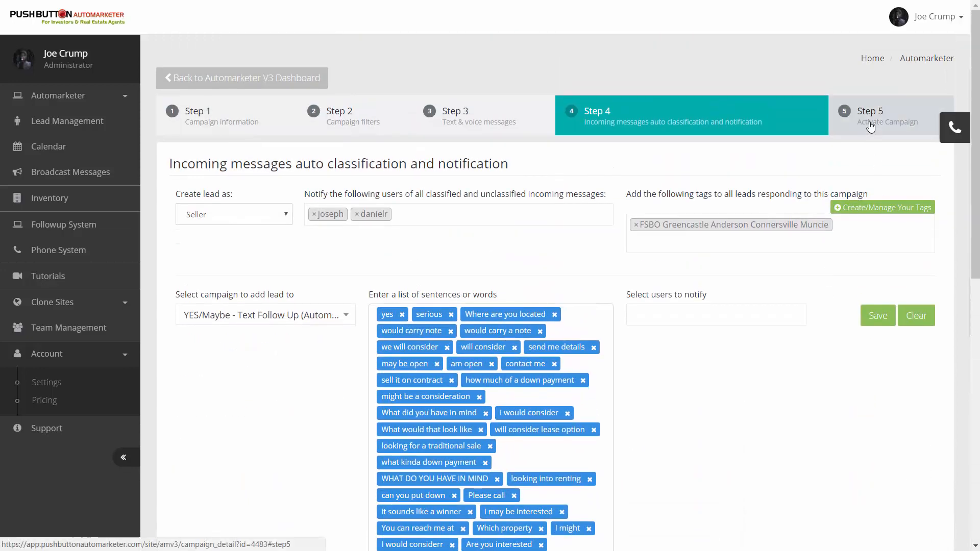
pyautogui.click(871, 126)
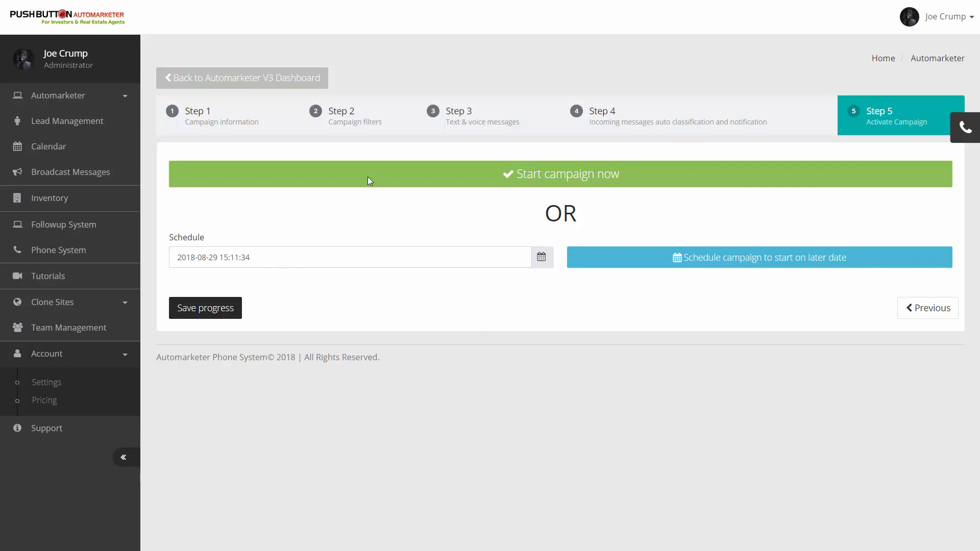
pyautogui.click(234, 76)
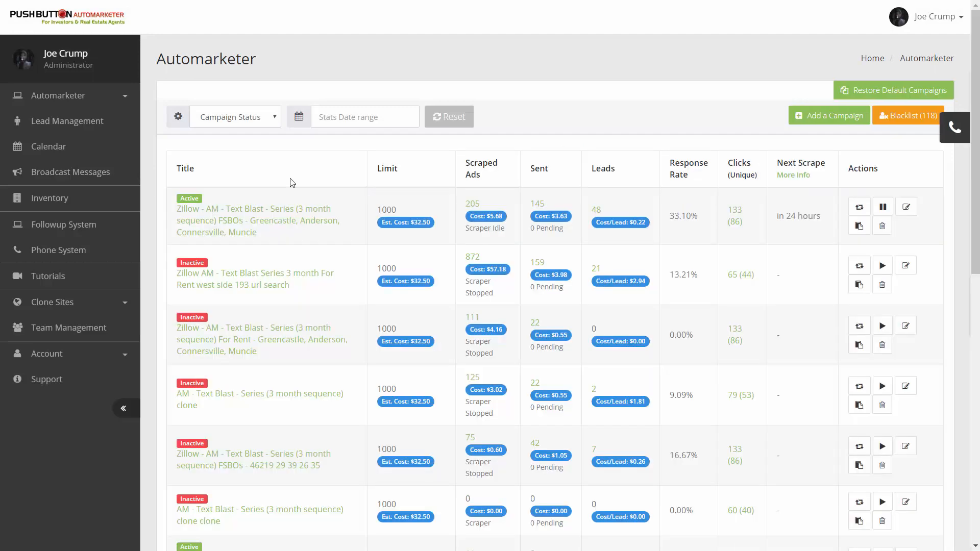
# Check the campaign list with the Active status filter and again unfiltered, and examine the stats date range choices.
pyautogui.click(273, 121)
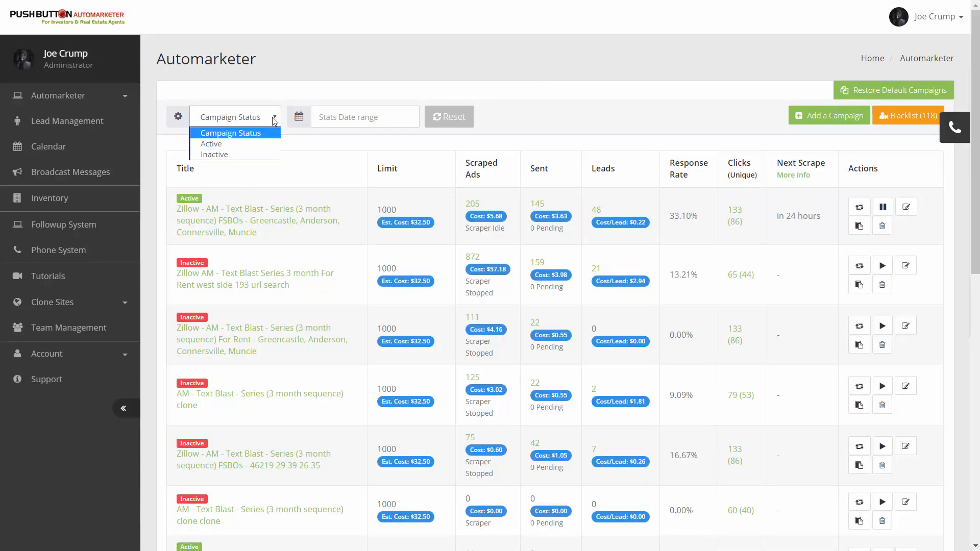
pyautogui.click(221, 145)
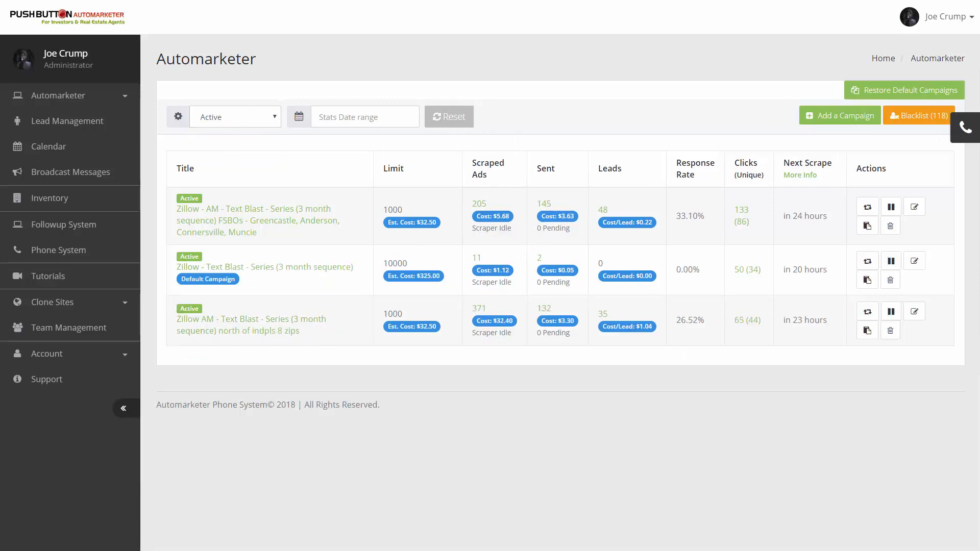
pyautogui.click(241, 127)
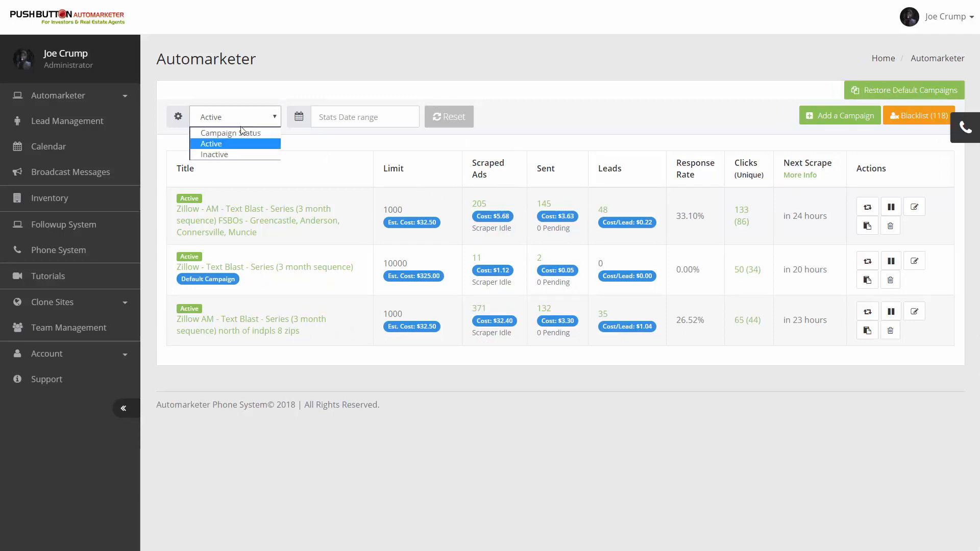
pyautogui.click(215, 137)
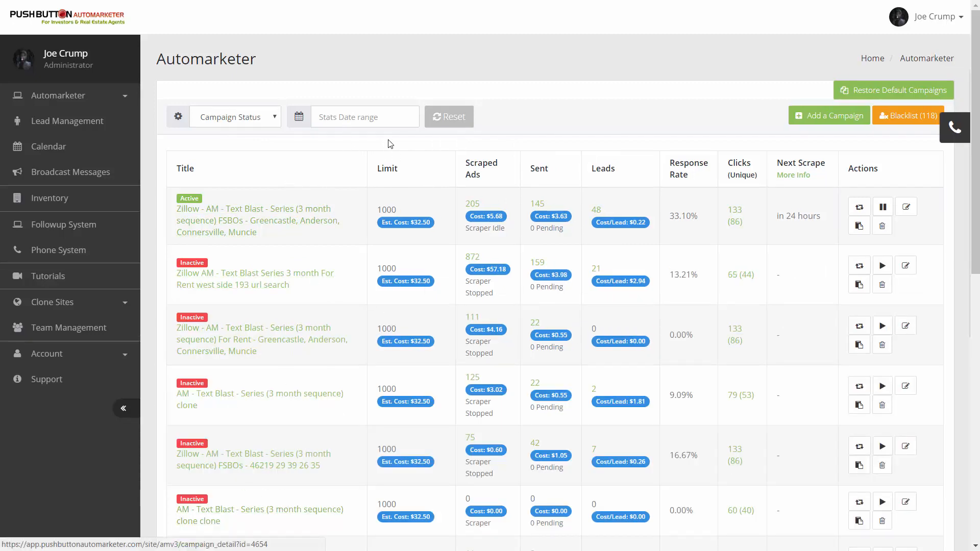
pyautogui.click(376, 118)
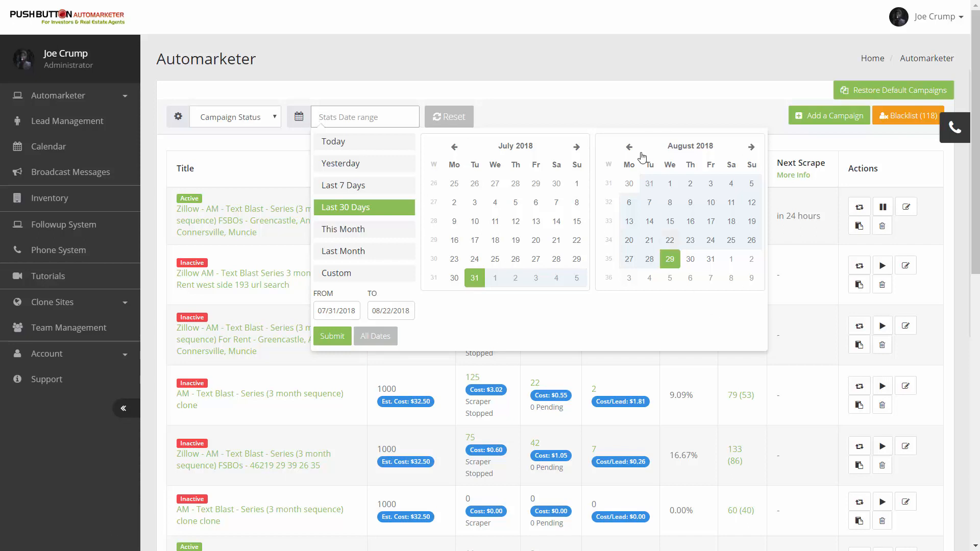
pyautogui.click(563, 105)
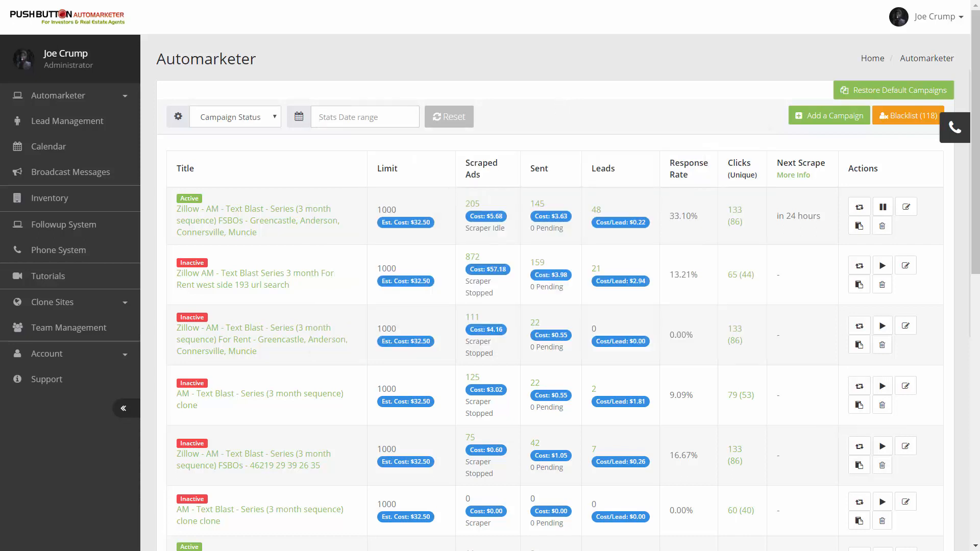